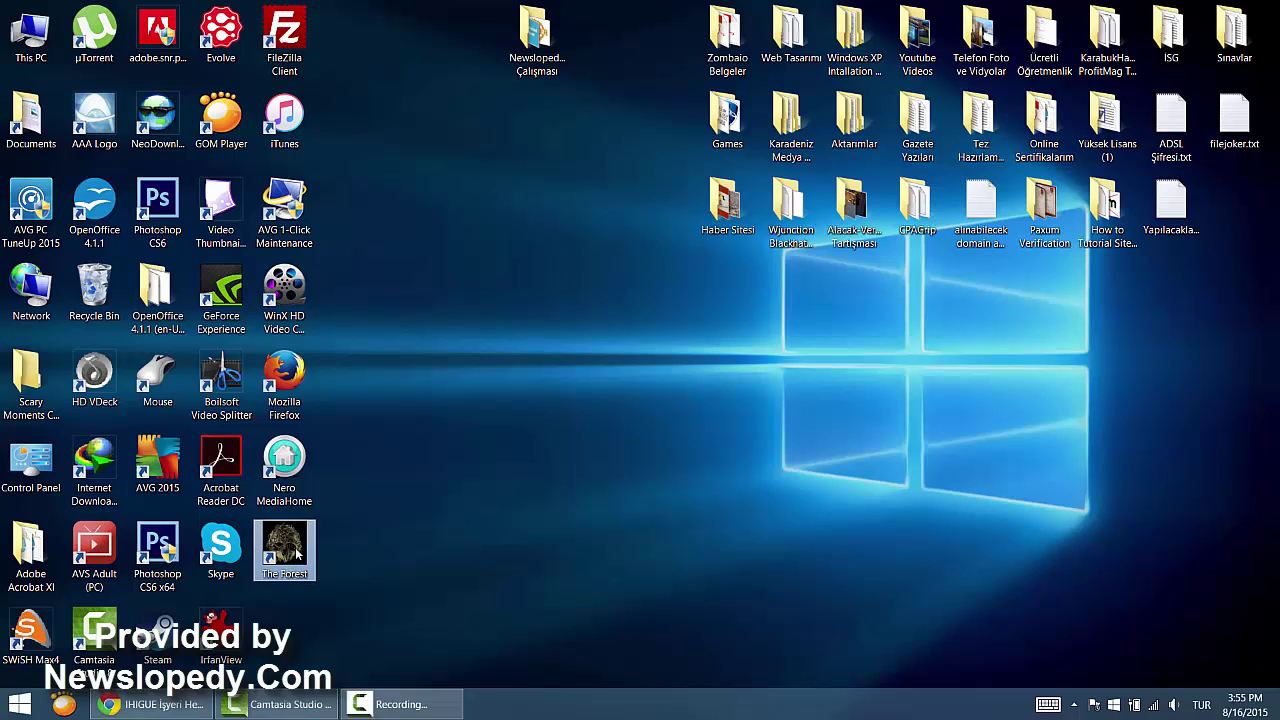
# Launch The Forest with administrator rights and approve the permission prompt
pyautogui.rightClick(296, 553)
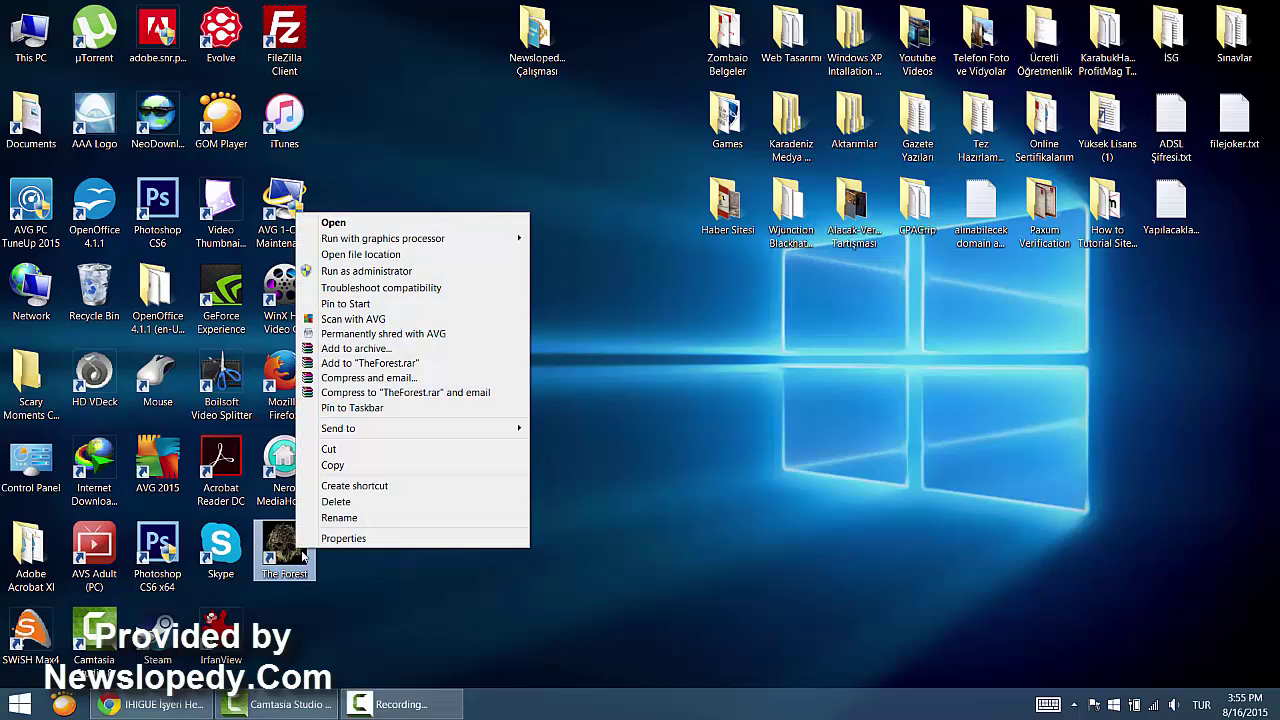
pyautogui.click(421, 273)
pyautogui.click(717, 387)
# Lower the speaker volume to 25, then bring up the game and minimise it
pyautogui.click(1174, 704)
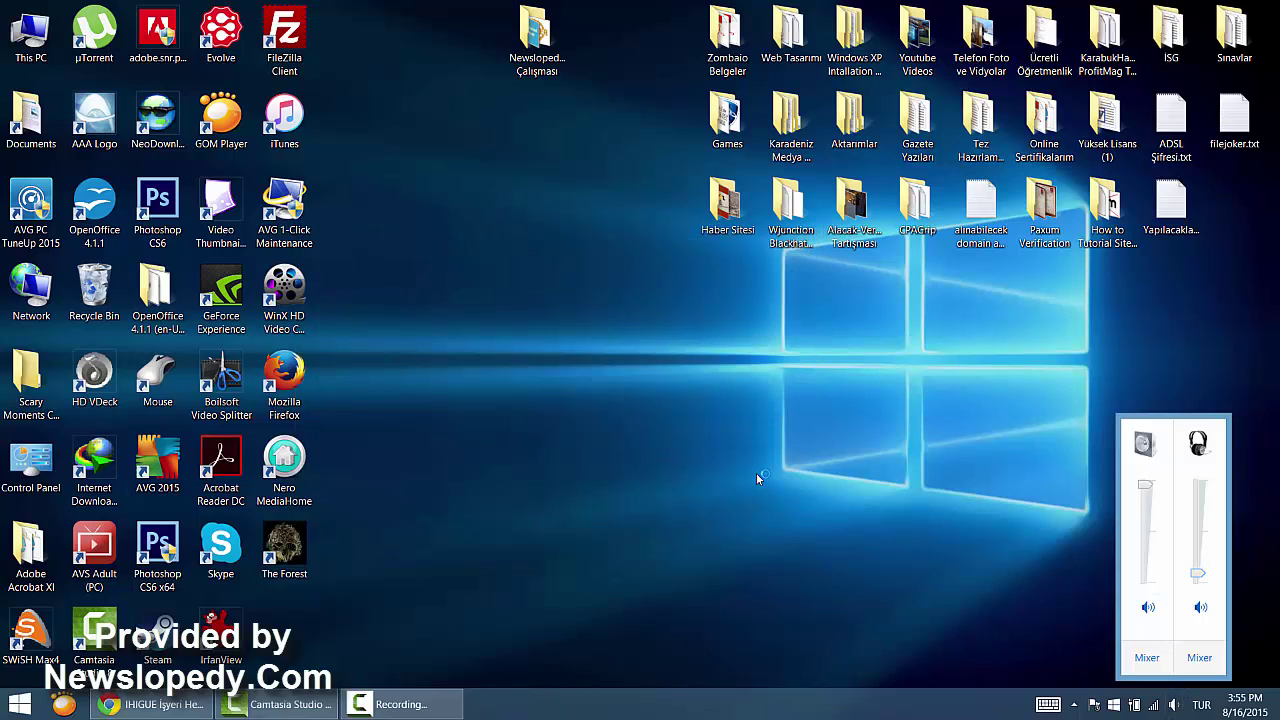
pyautogui.click(1174, 704)
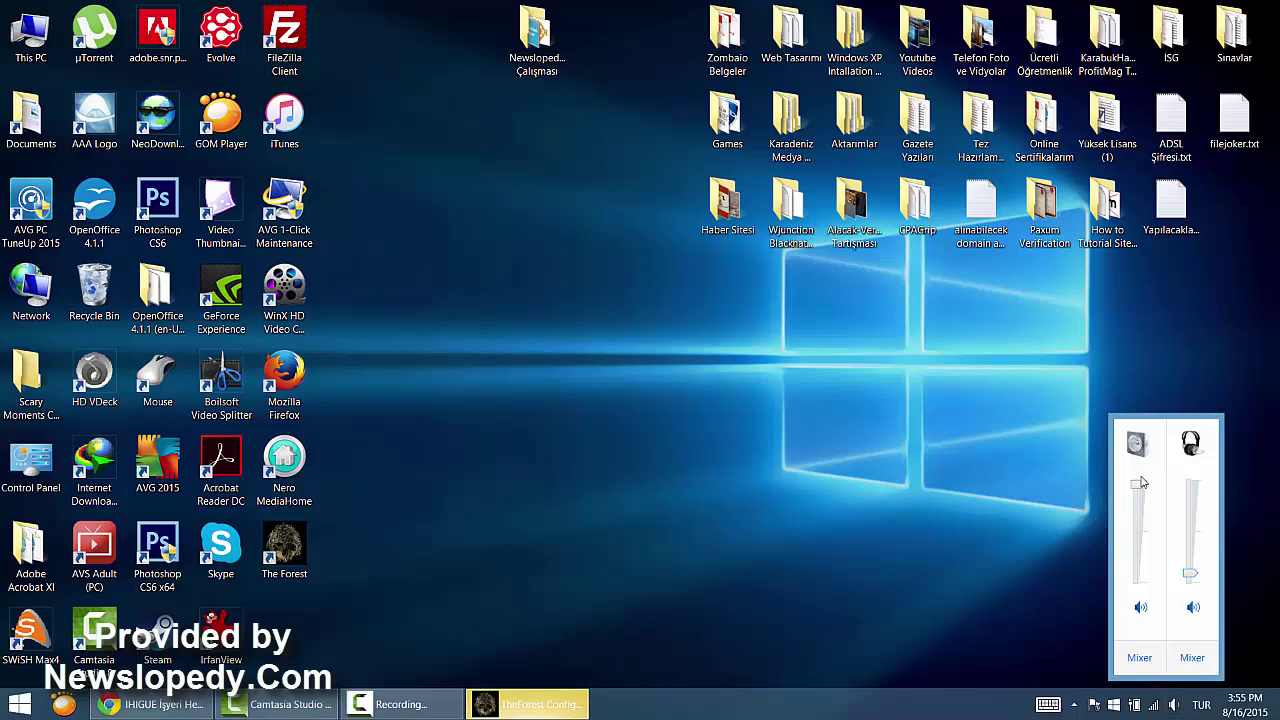
pyautogui.moveTo(1142, 484); pyautogui.dragTo(1140, 561)
pyautogui.click(540, 704)
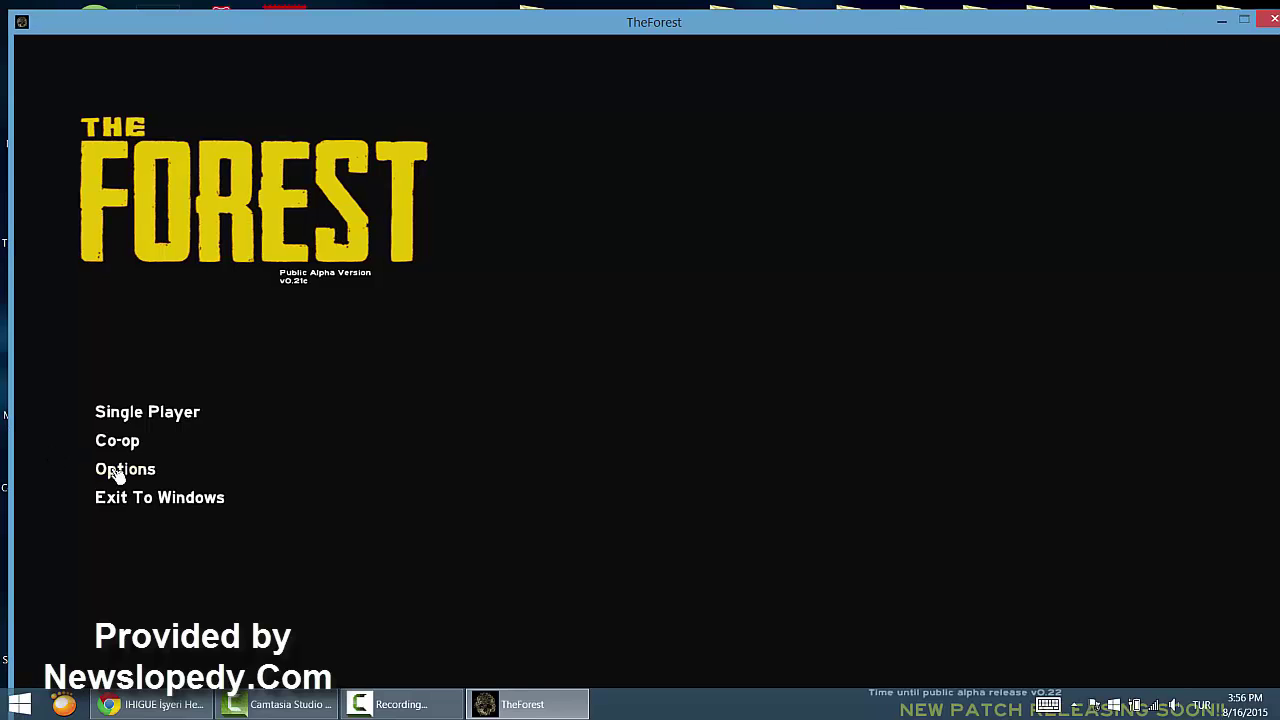
pyautogui.click(548, 712)
# Open the NVIDIA Control Panel from the desktop menu and nudge its window left
pyautogui.rightClick(529, 428)
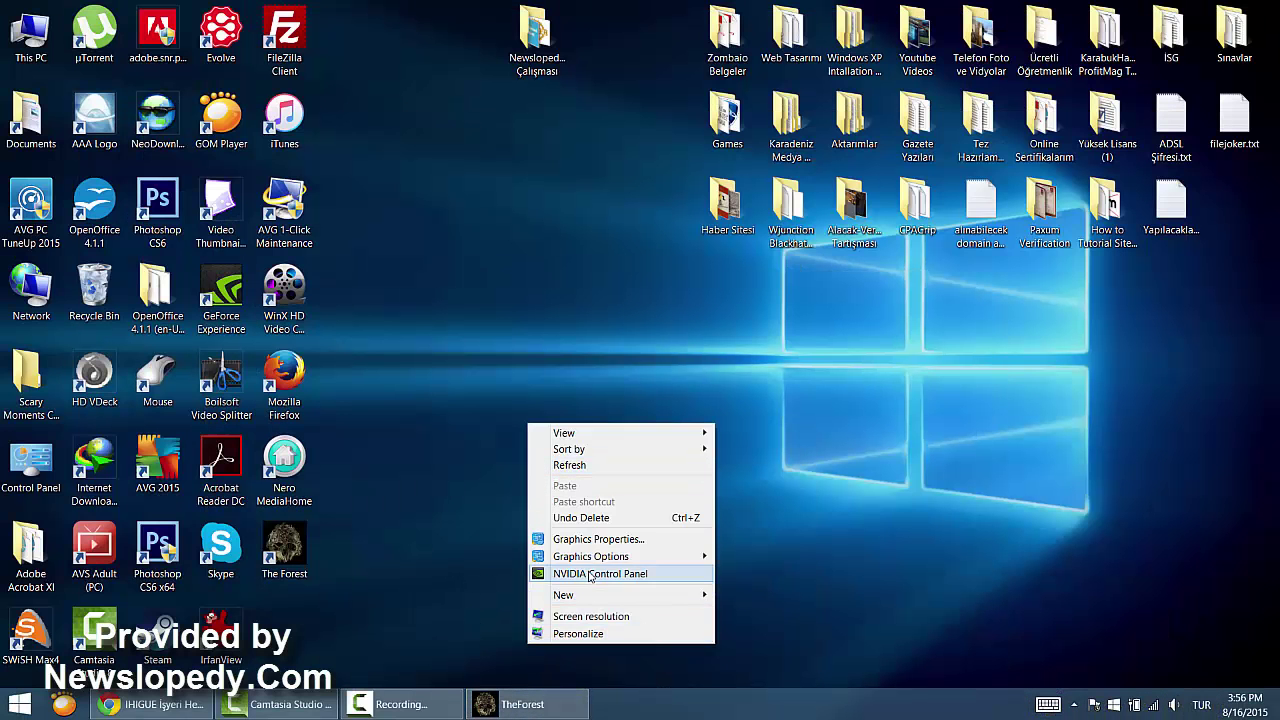
pyautogui.click(590, 574)
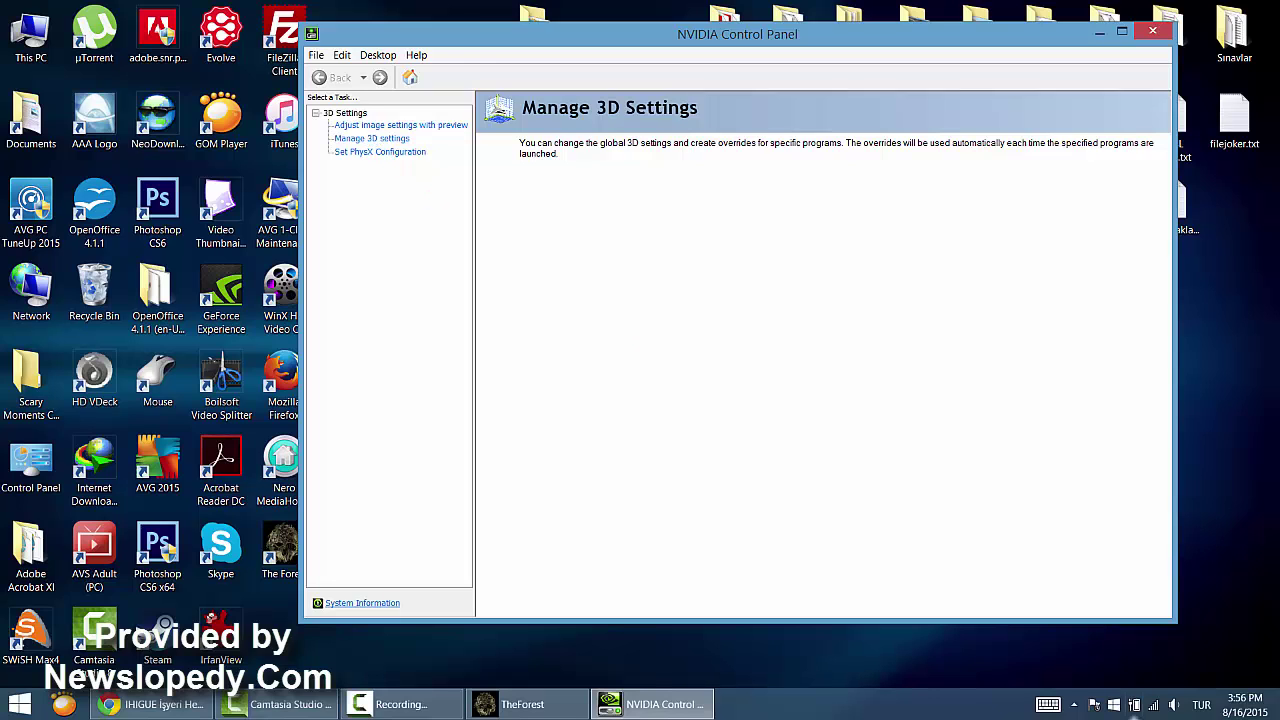
pyautogui.click(1172, 705)
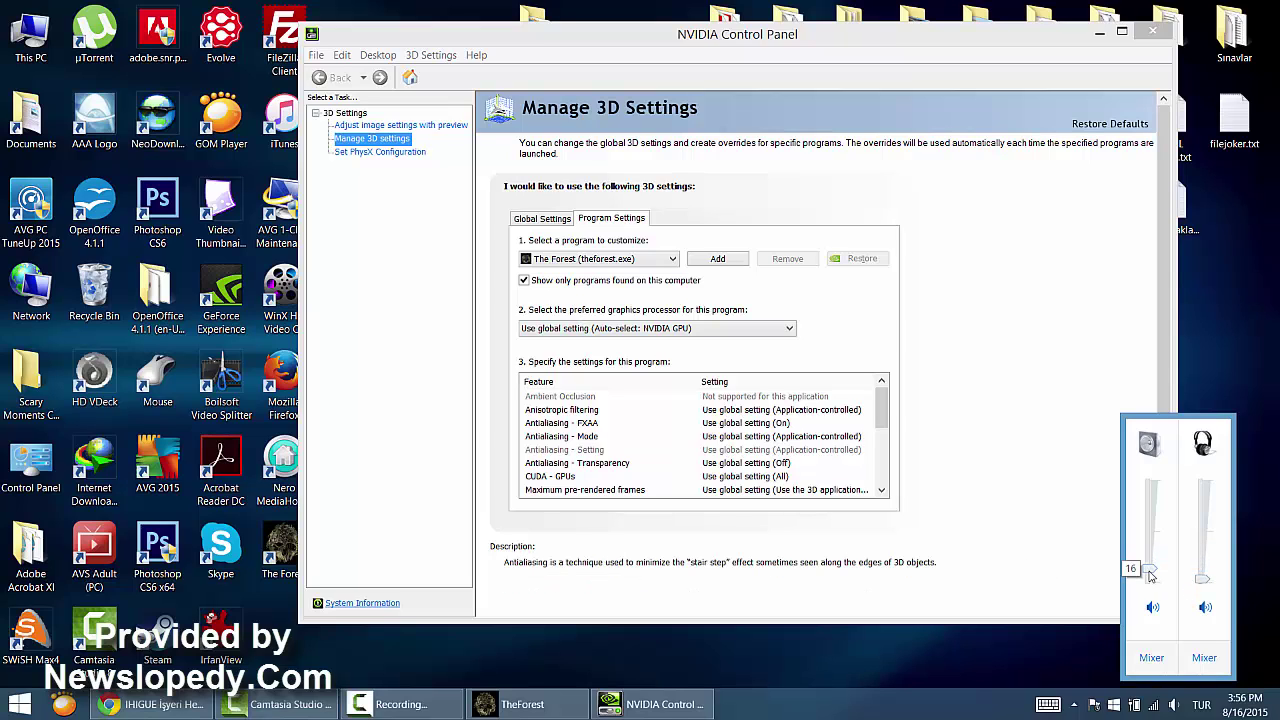
pyautogui.click(885, 360)
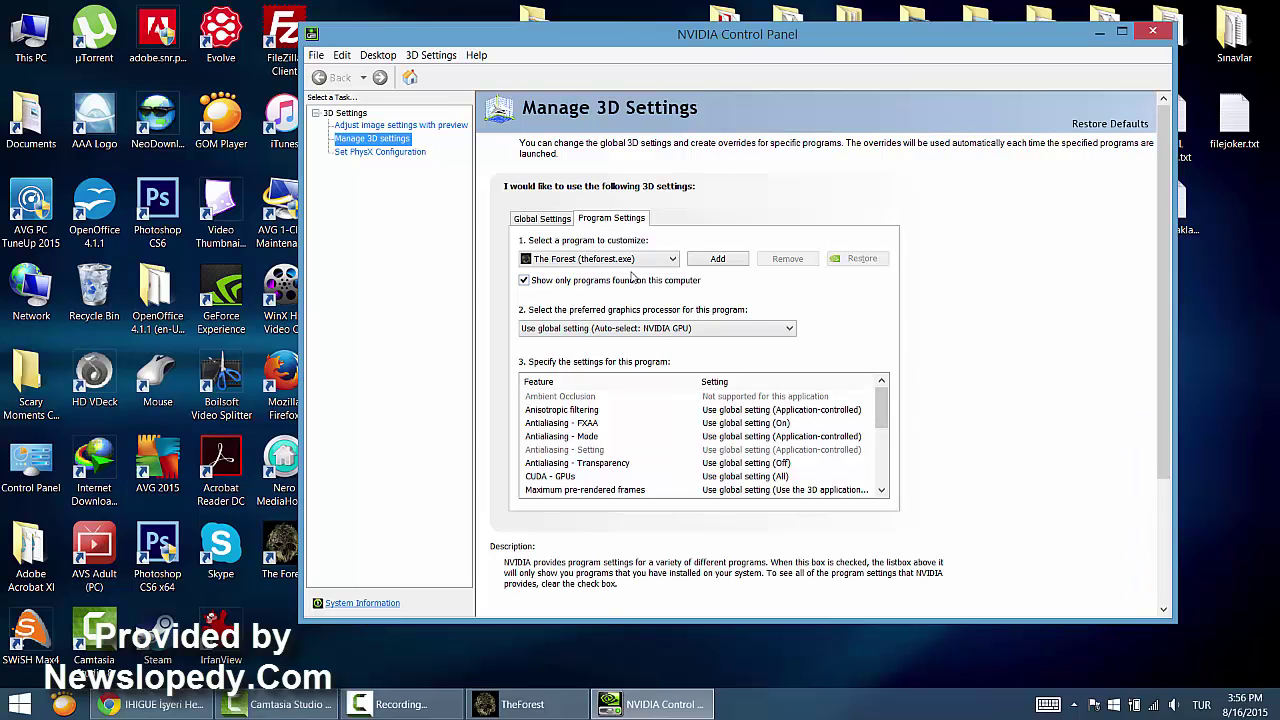
pyautogui.moveTo(634, 45); pyautogui.dragTo(595, 45)
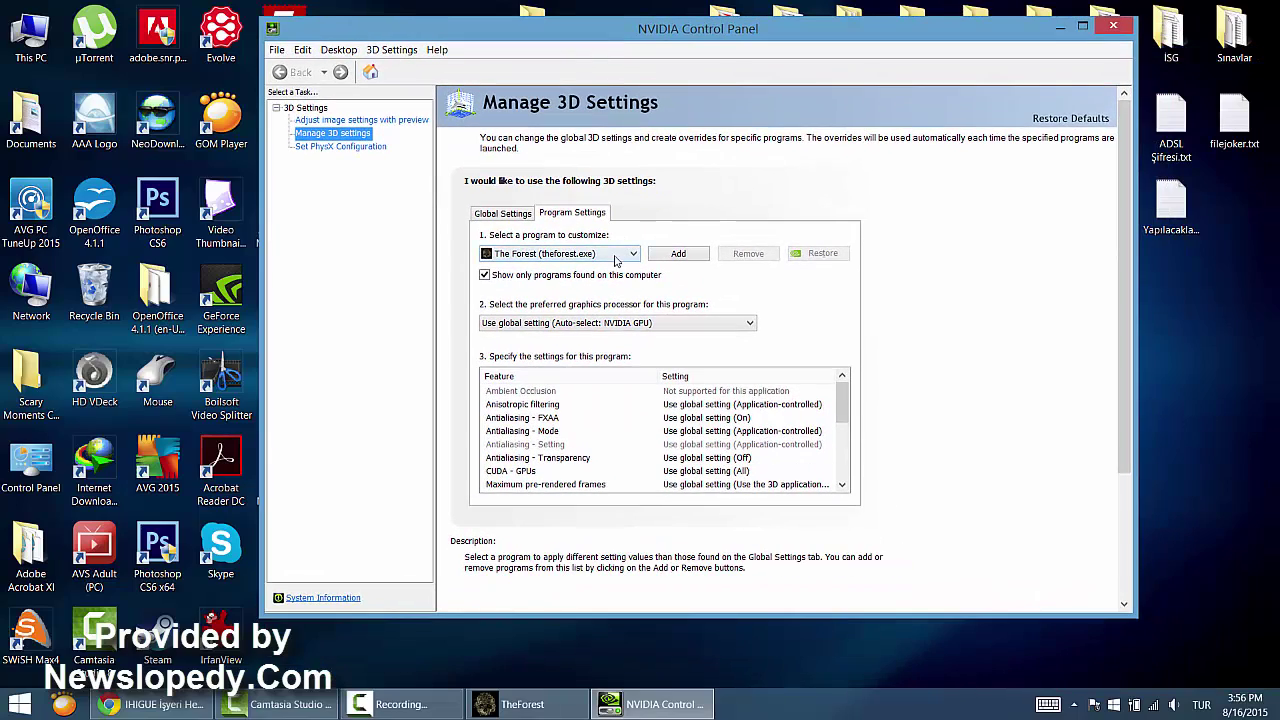
# Keep The Forest as the customized program and show its preferred graphics processor options
pyautogui.click(615, 258)
pyautogui.click(553, 272)
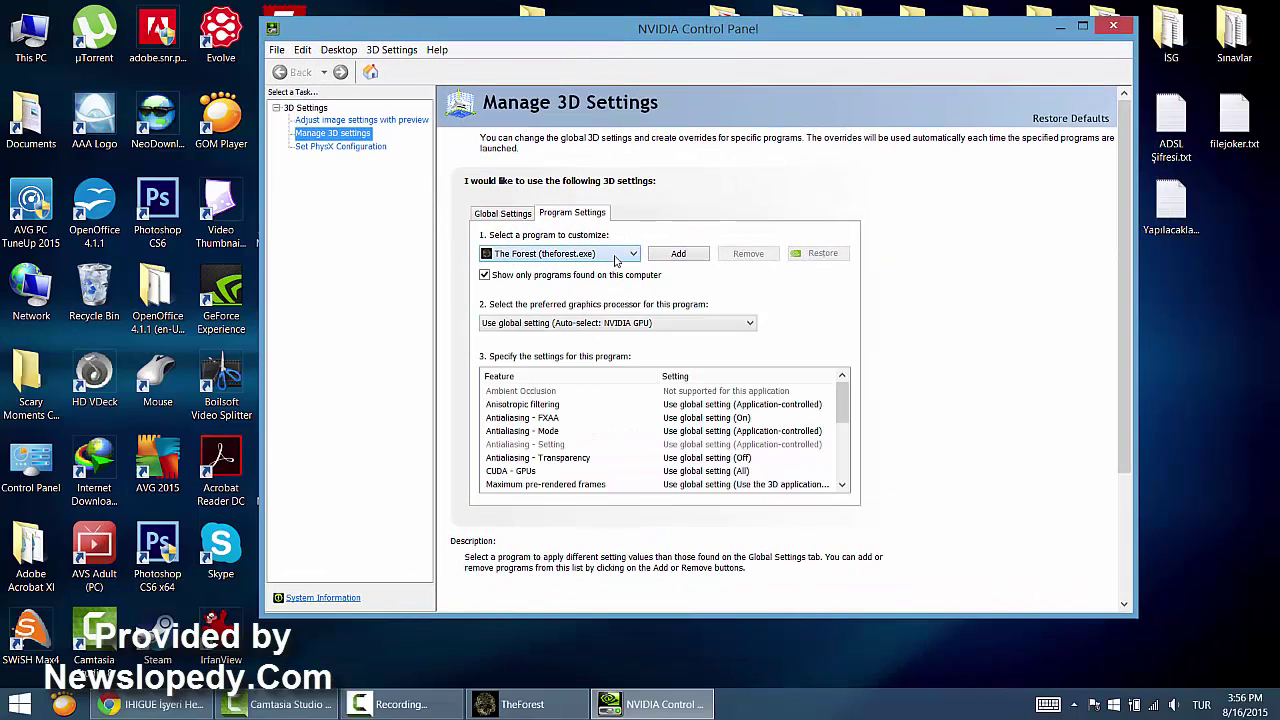
pyautogui.click(554, 325)
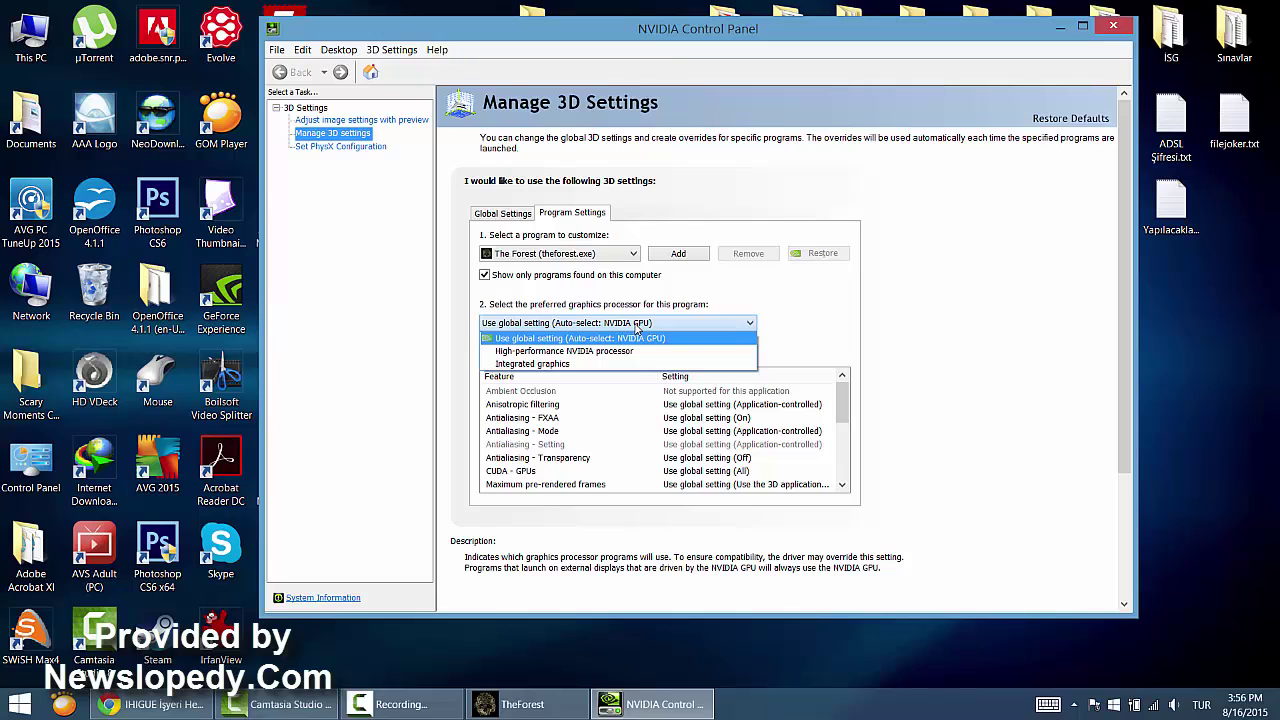
# Close the NVIDIA Control Panel, restore The Forest and open its options
pyautogui.click(1117, 30)
pyautogui.click(1117, 30)
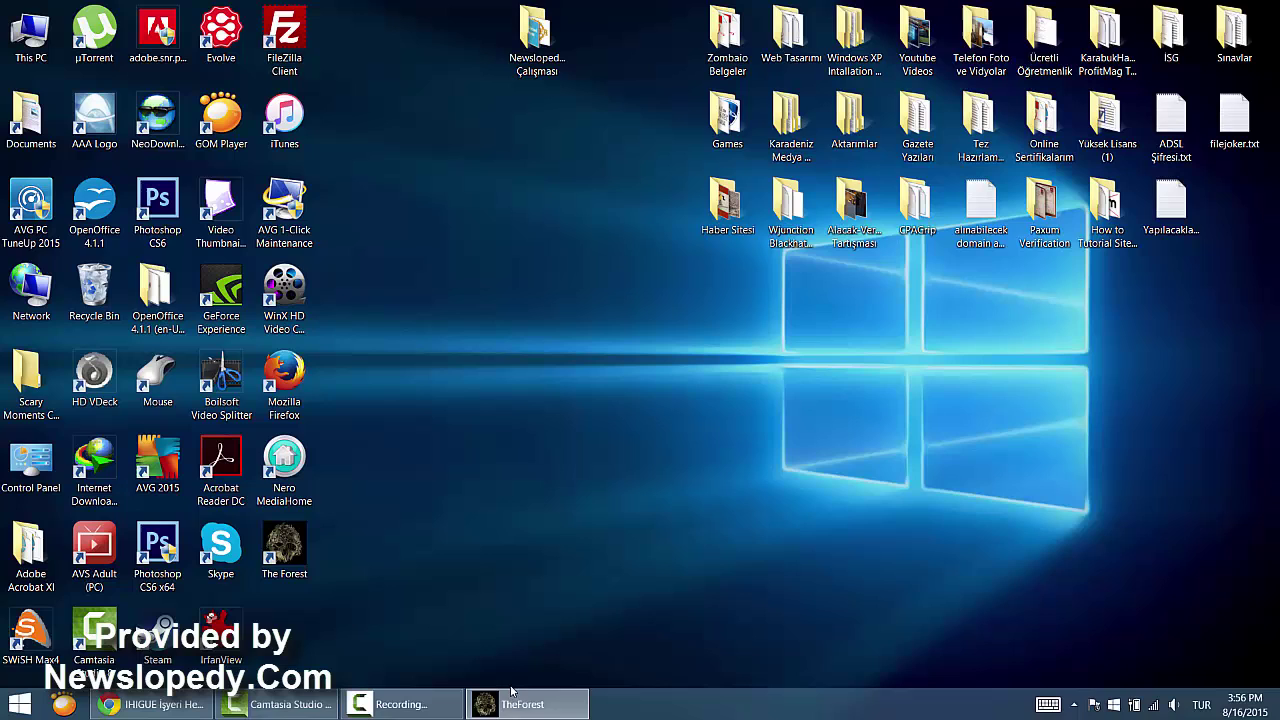
pyautogui.click(511, 700)
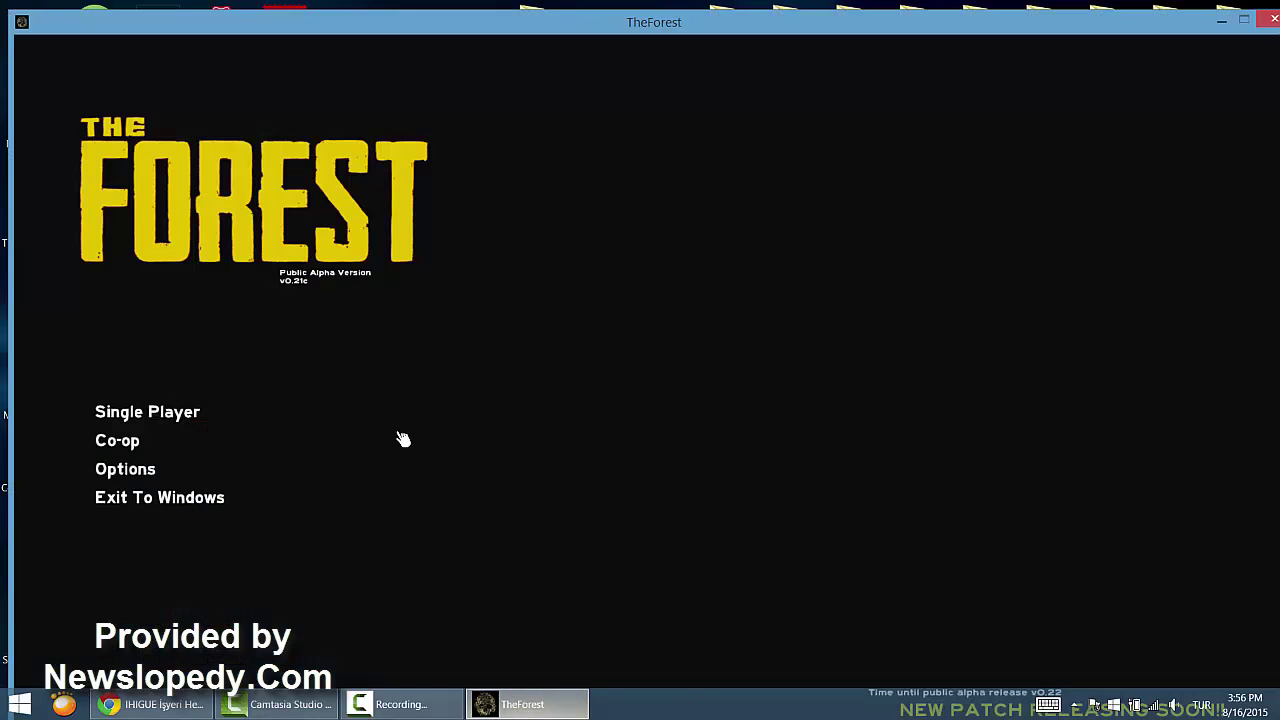
pyautogui.click(135, 478)
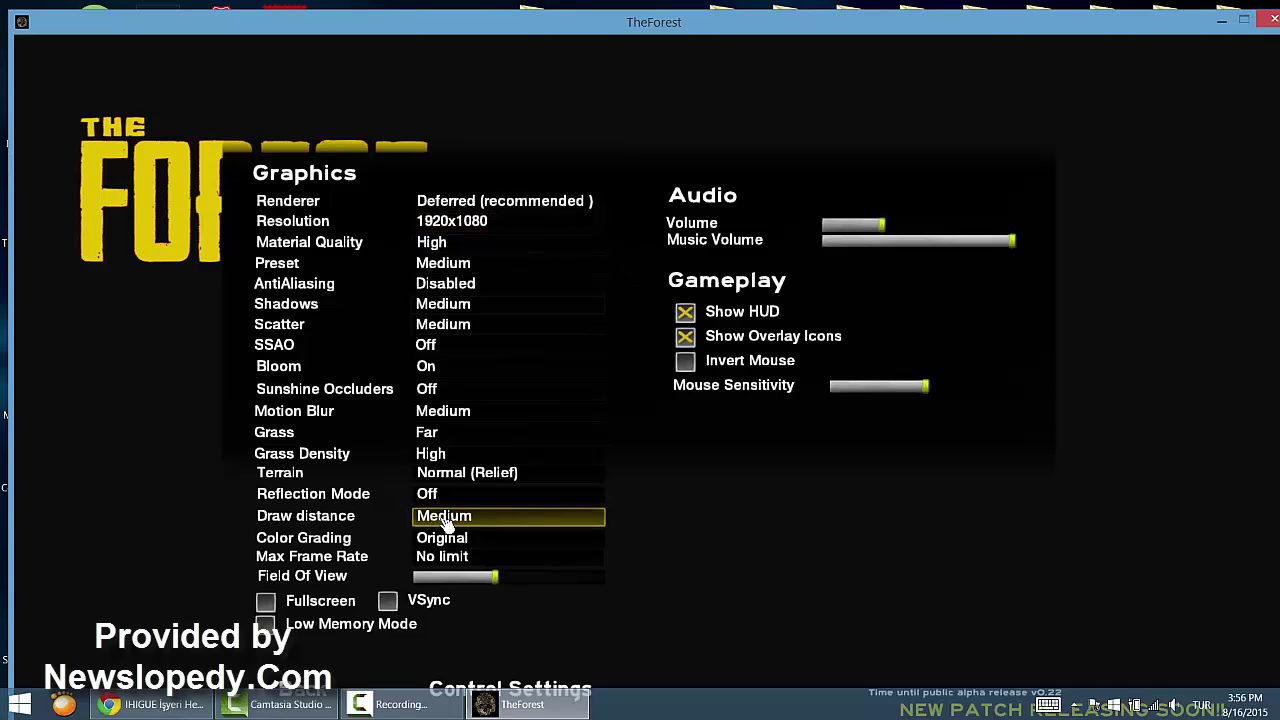
# Set Material Quality Low, Shadows and Scatter Ultra Low, keeping the Deferred renderer
pyautogui.click(452, 245)
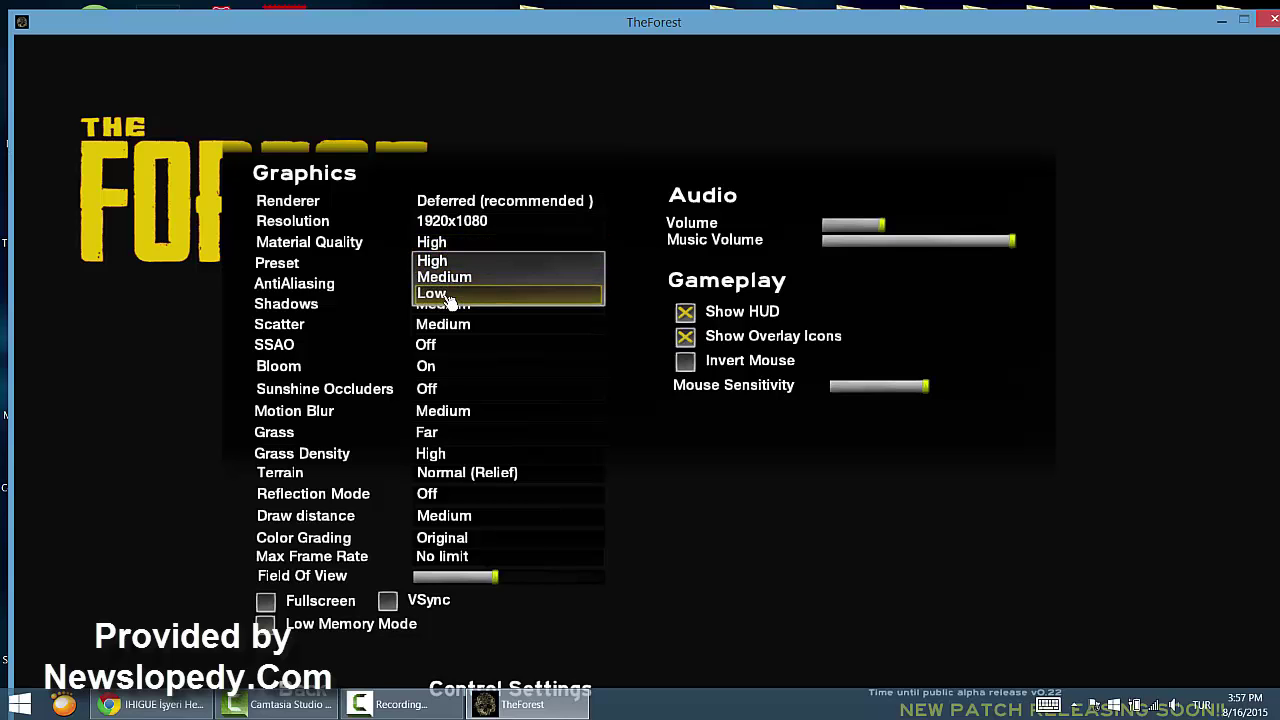
pyautogui.click(447, 296)
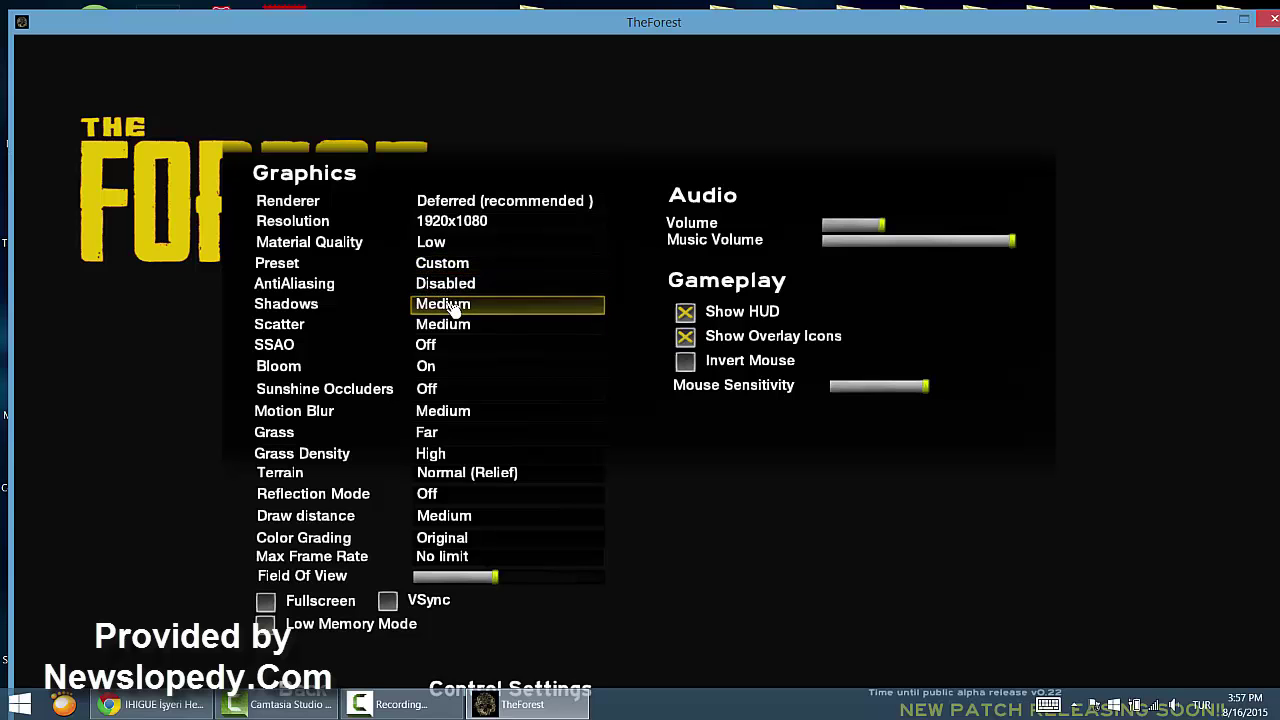
pyautogui.click(450, 306)
pyautogui.click(449, 388)
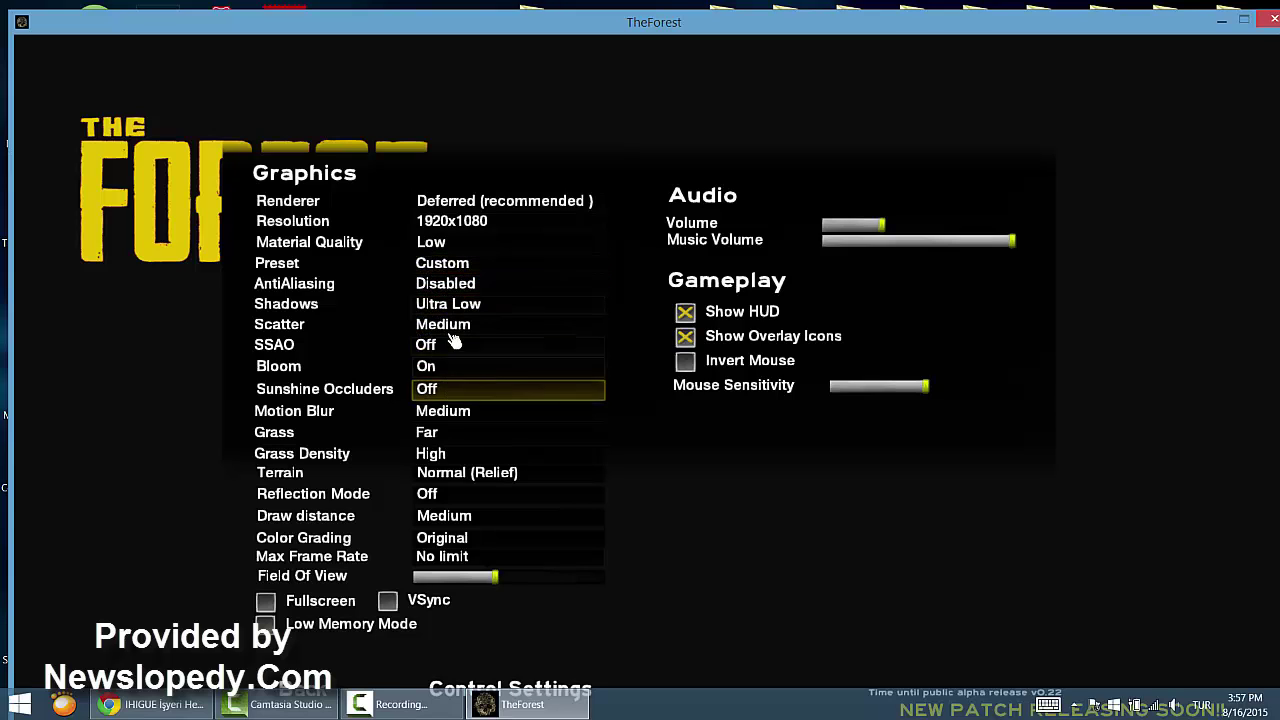
pyautogui.click(451, 328)
pyautogui.click(438, 409)
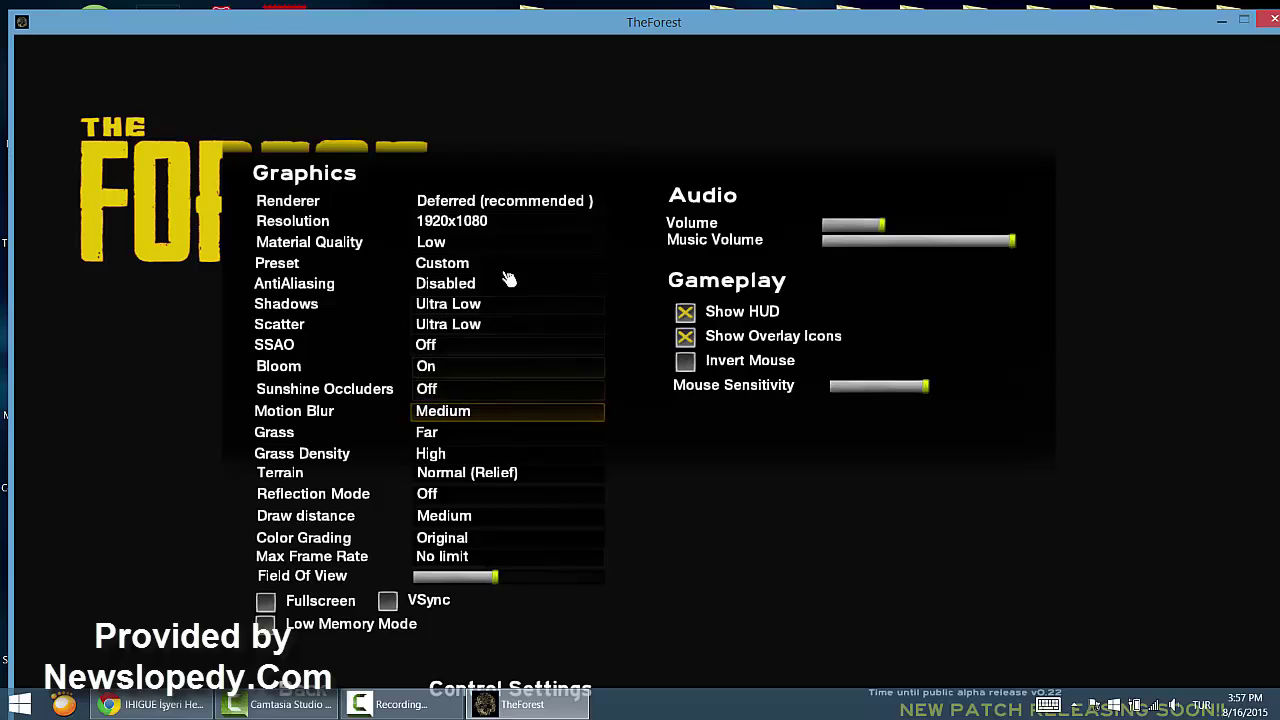
pyautogui.click(519, 204)
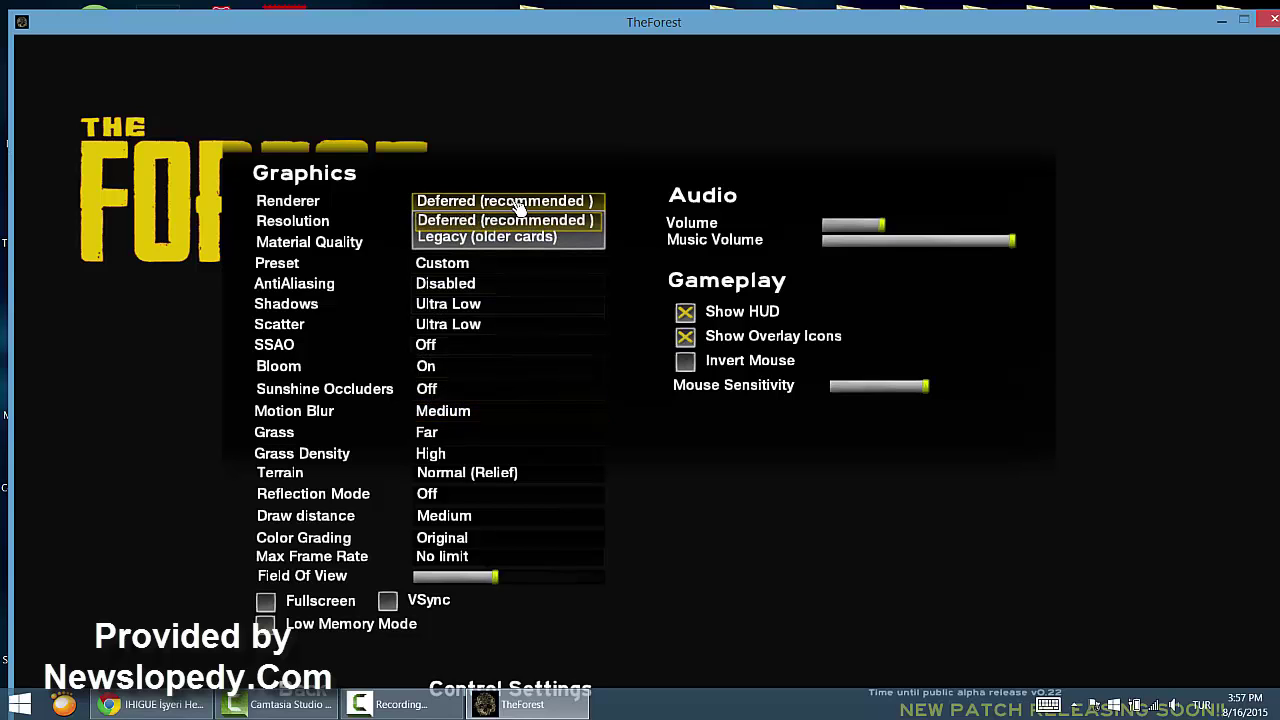
pyautogui.click(512, 220)
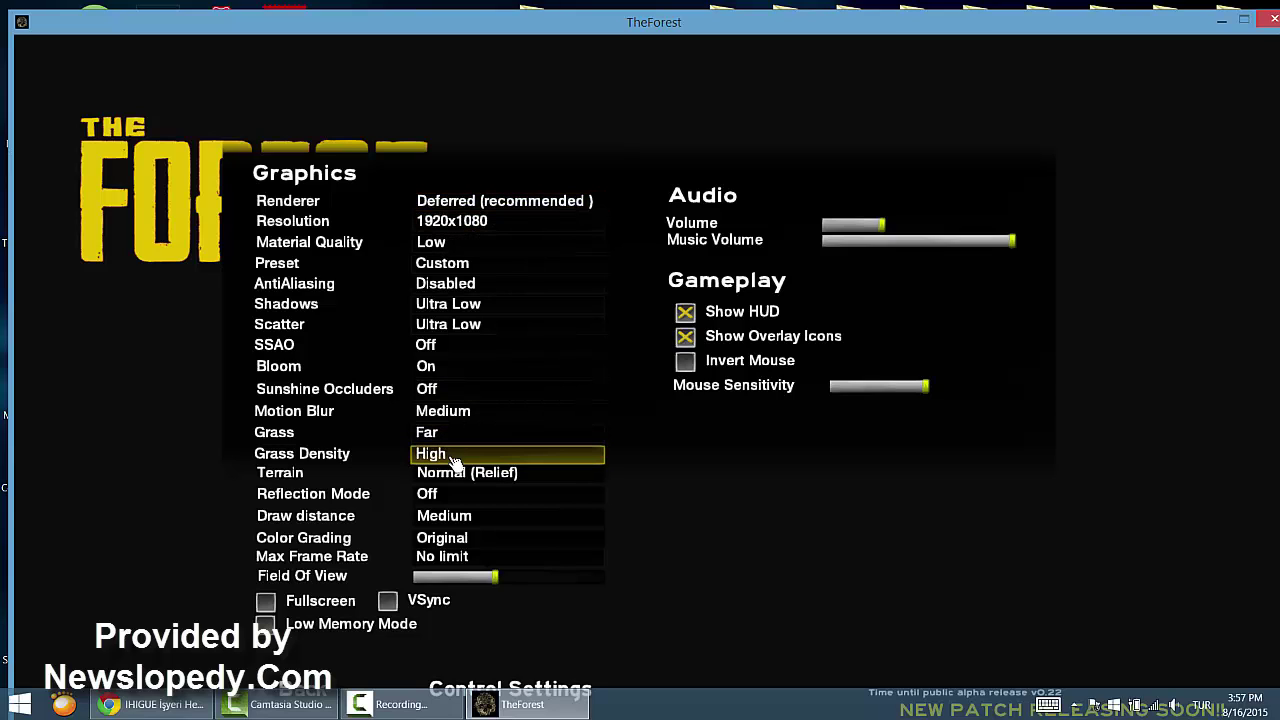
# Set Grass Density to Very Low and Draw distance to Ultra Low
pyautogui.click(452, 462)
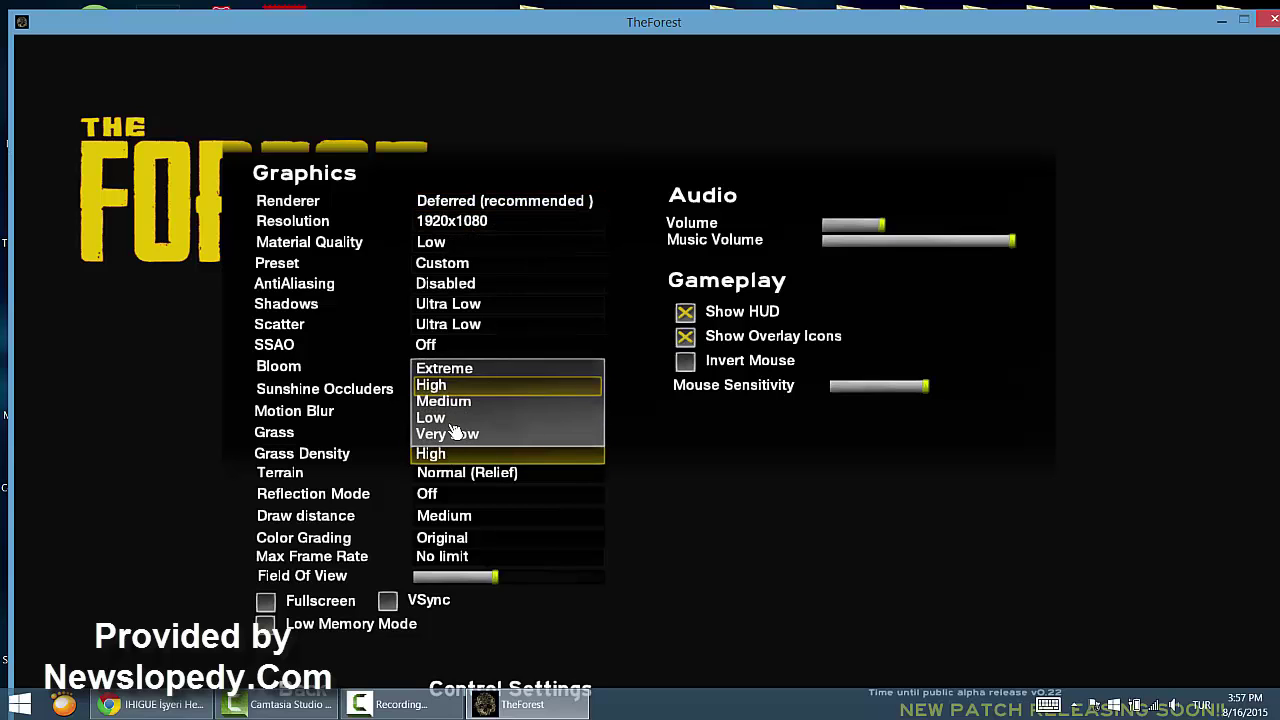
pyautogui.click(456, 440)
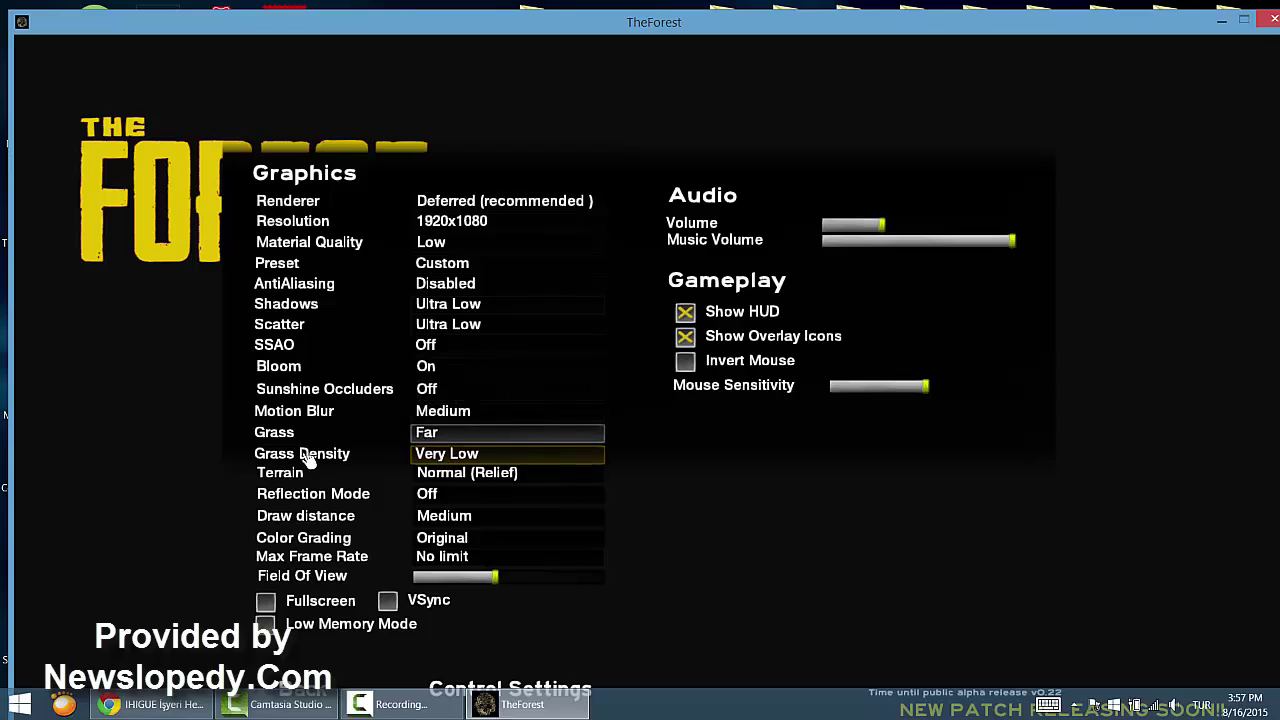
pyautogui.click(460, 520)
pyautogui.click(458, 495)
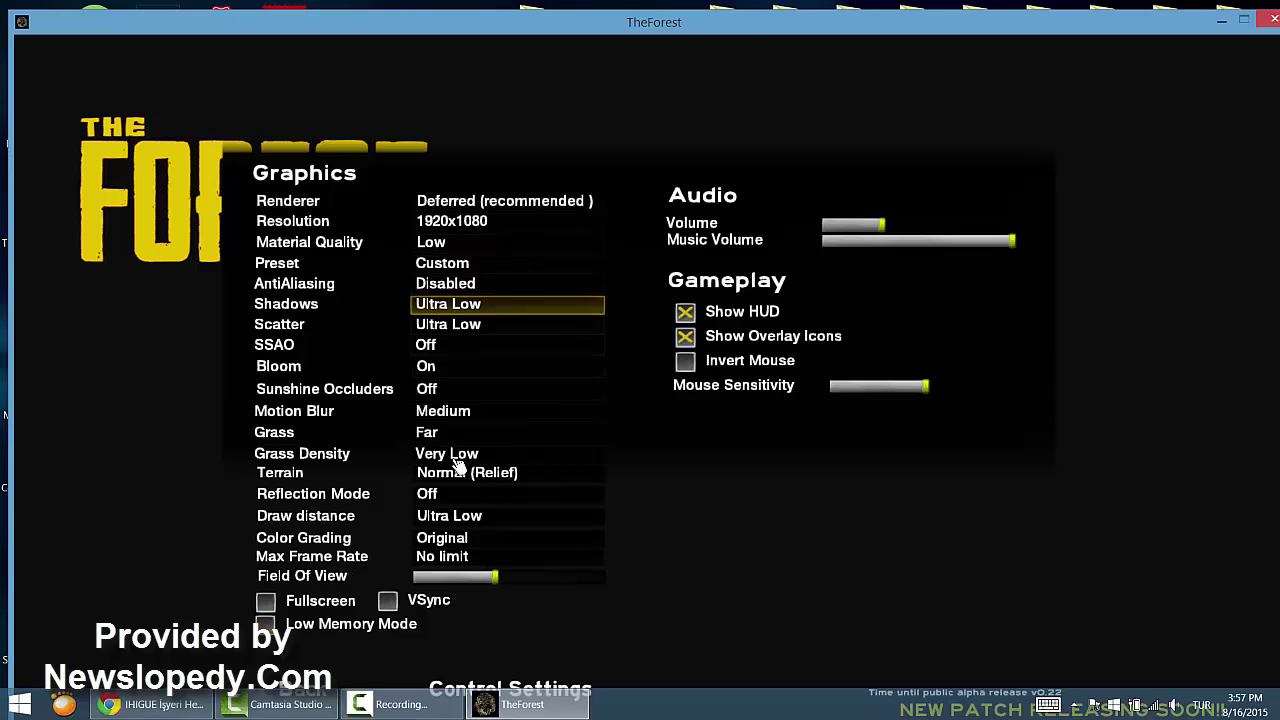
# Return to the main menu, reopen options, and leave control settings without saving
pyautogui.press('Escape')
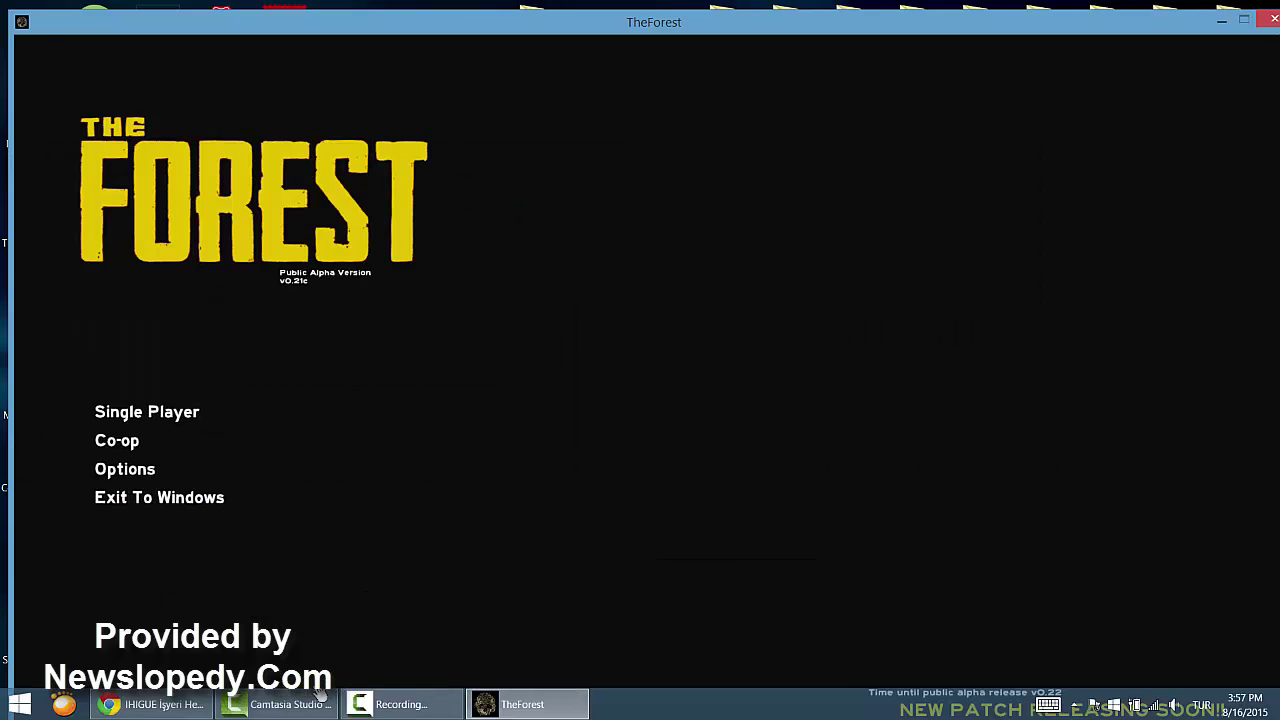
pyautogui.click(176, 479)
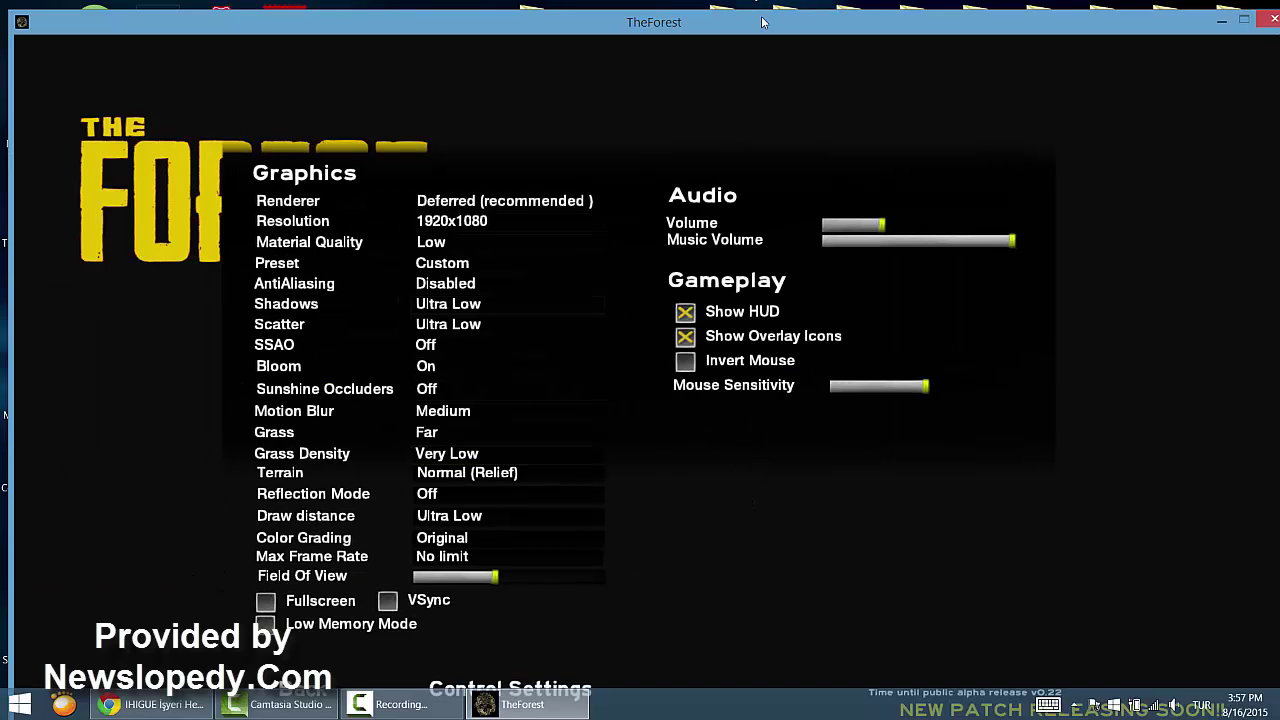
pyautogui.moveTo(762, 22); pyautogui.dragTo(766, 8)
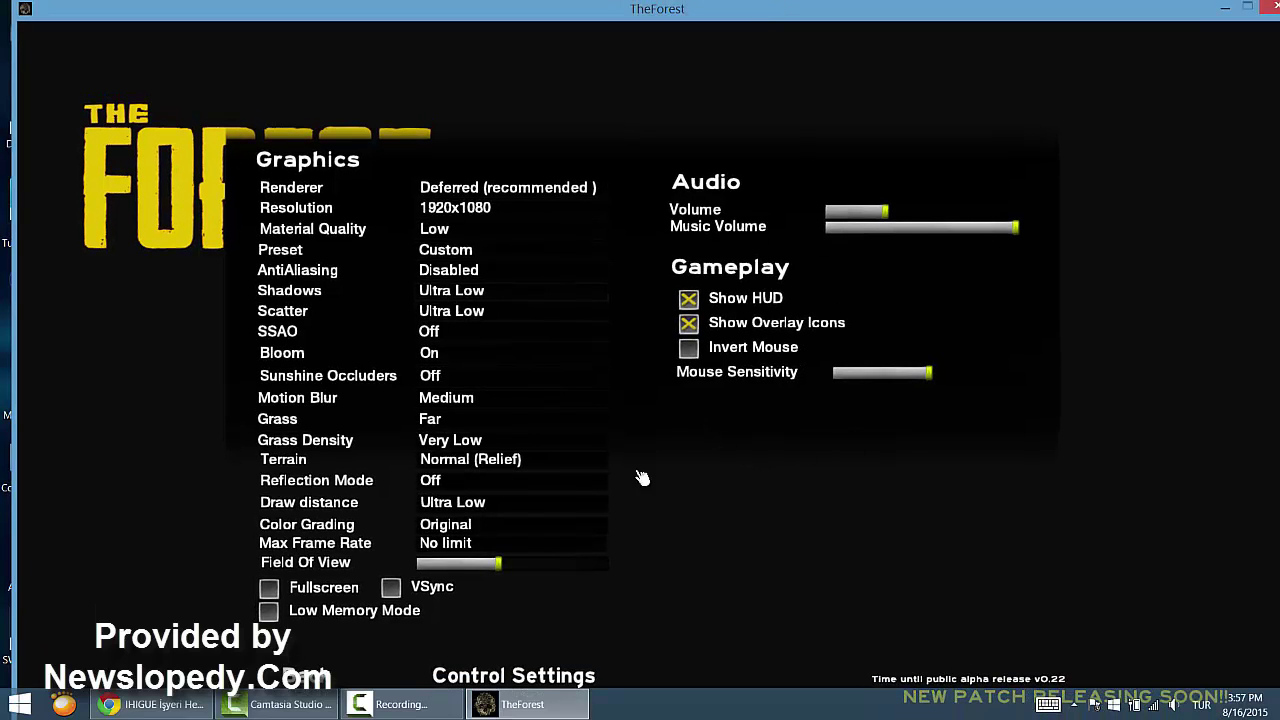
pyautogui.click(497, 680)
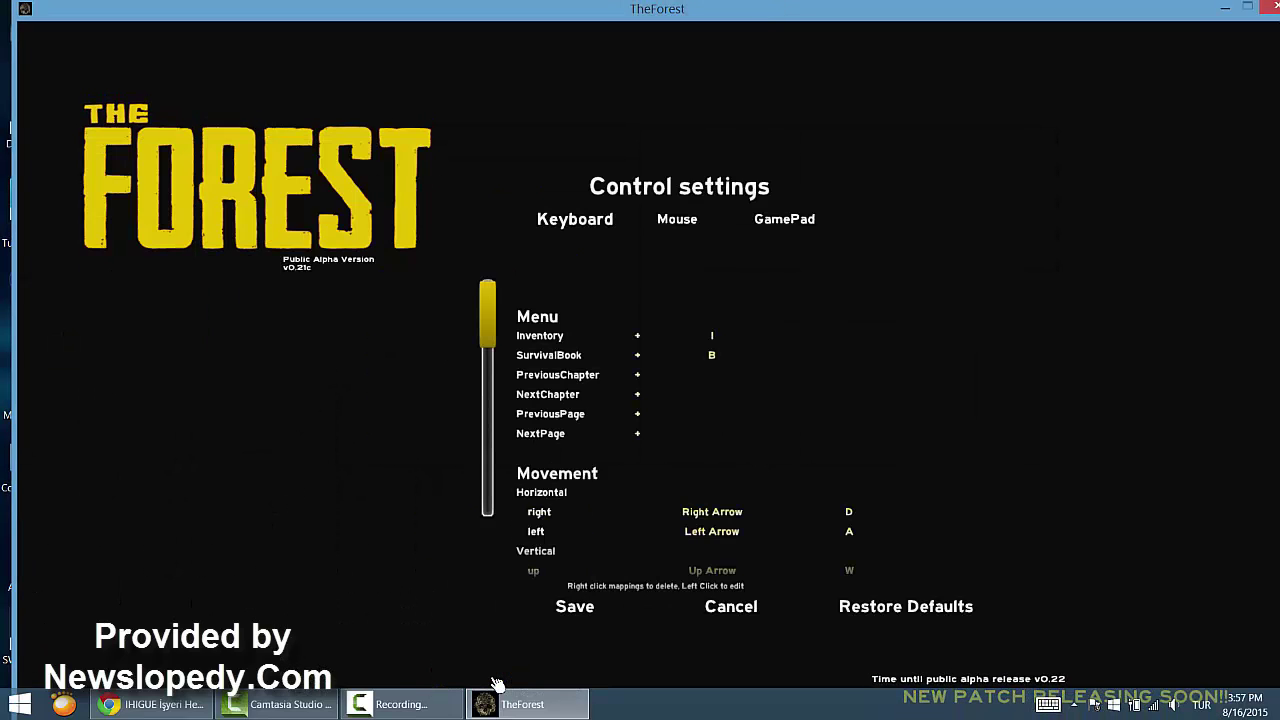
pyautogui.click(735, 612)
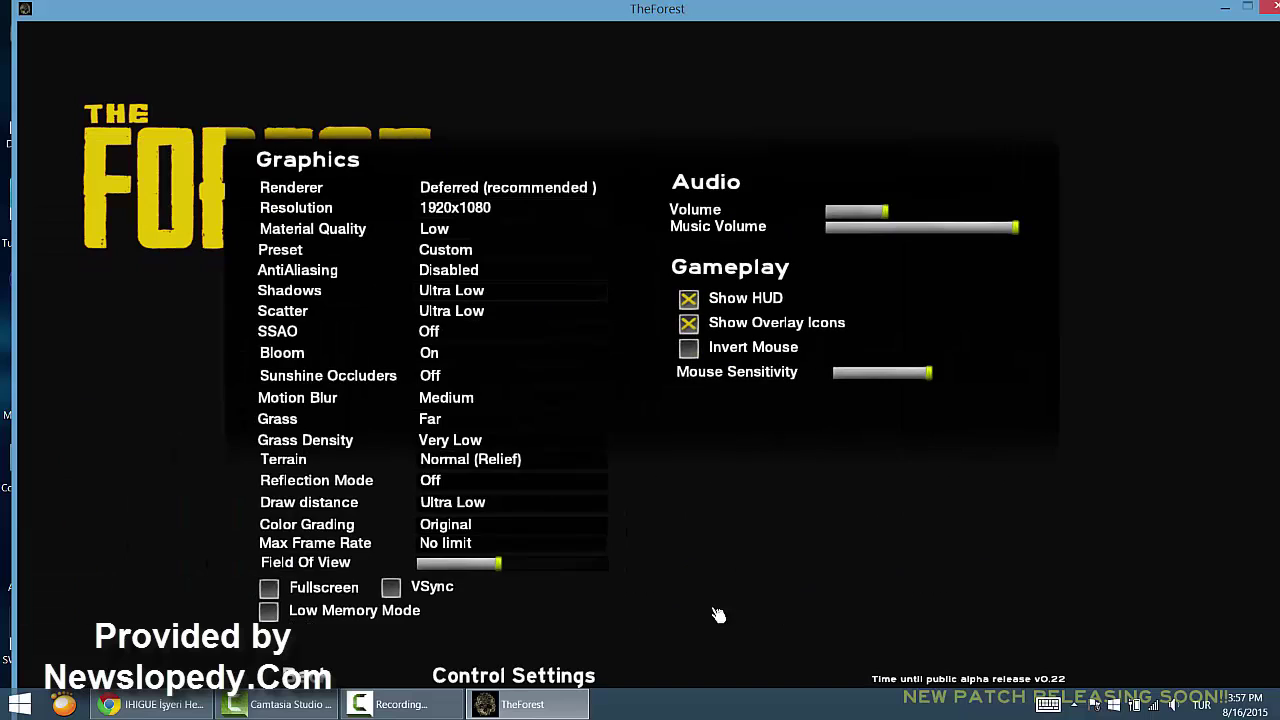
# Raise Material Quality, Shadows and Scatter to High, with AntiAliasing High (SMAA)
pyautogui.click(455, 229)
pyautogui.click(455, 250)
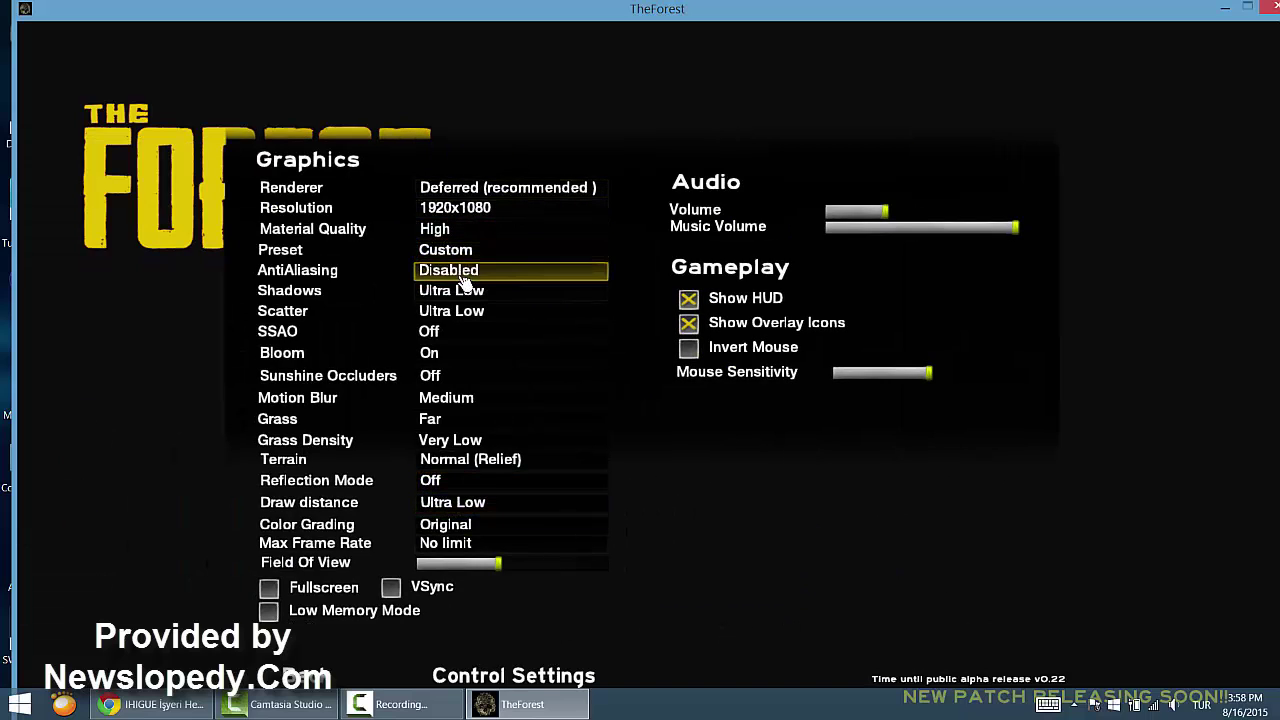
pyautogui.click(460, 279)
pyautogui.click(472, 346)
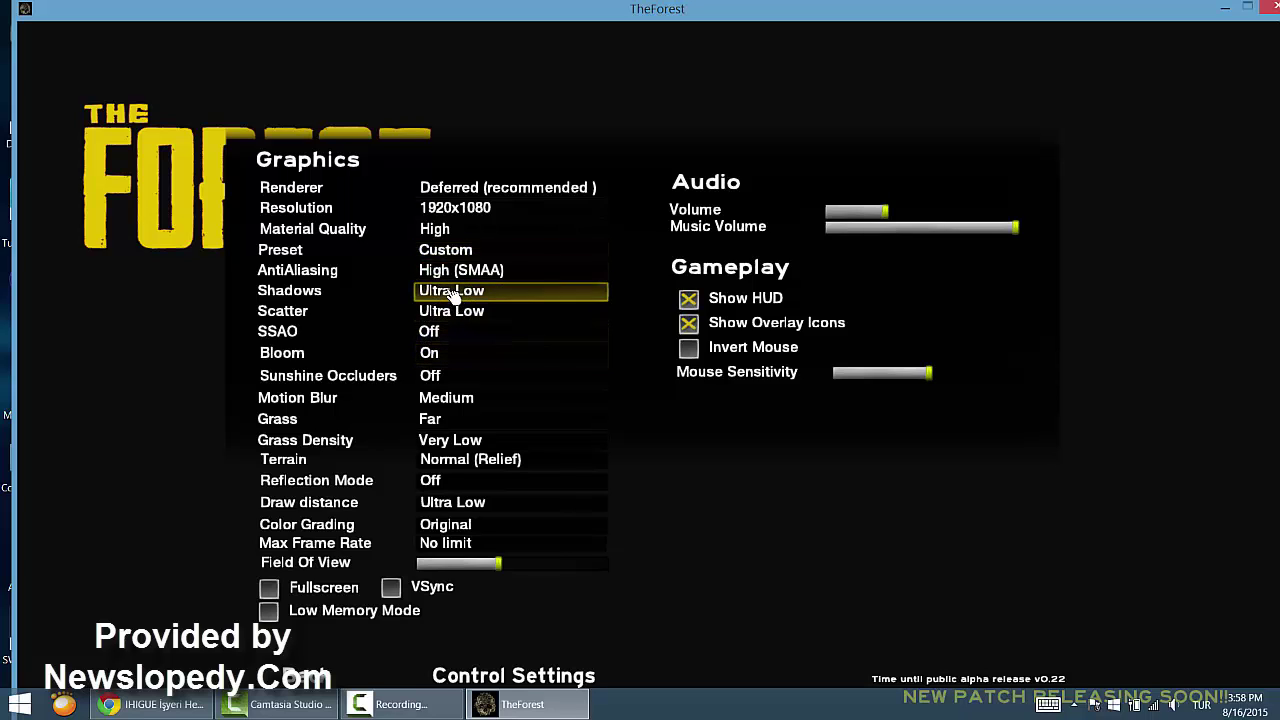
pyautogui.click(452, 290)
pyautogui.click(445, 309)
pyautogui.click(455, 311)
pyautogui.click(467, 346)
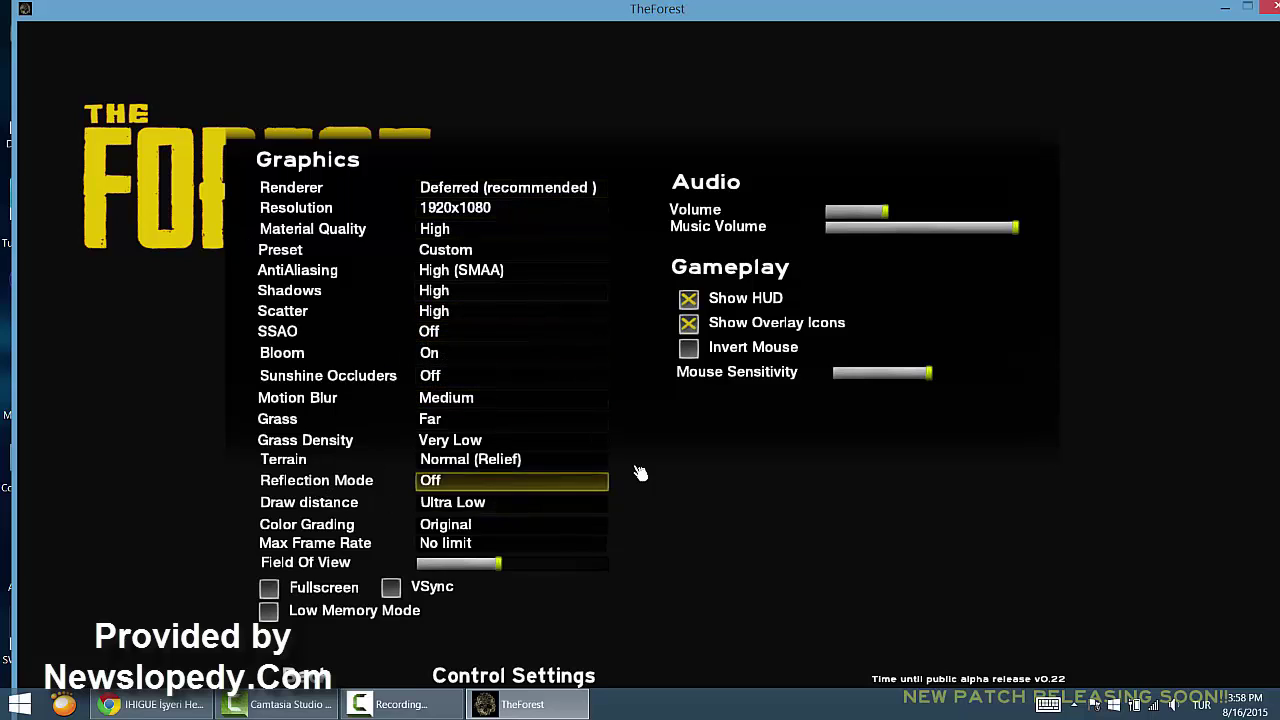
# Turn Sunshine Occluders on and set SSAO to High
pyautogui.click(449, 385)
pyautogui.click(450, 396)
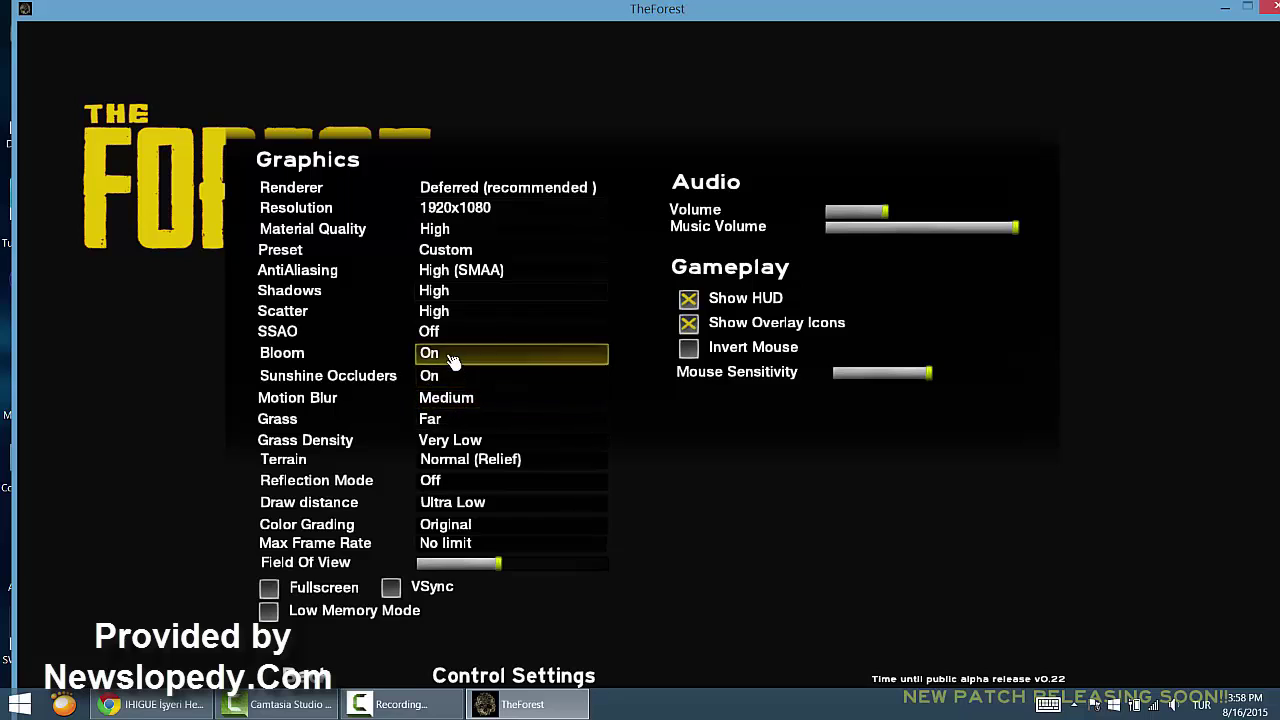
pyautogui.click(457, 374)
pyautogui.click(457, 374)
pyautogui.click(451, 331)
pyautogui.click(451, 350)
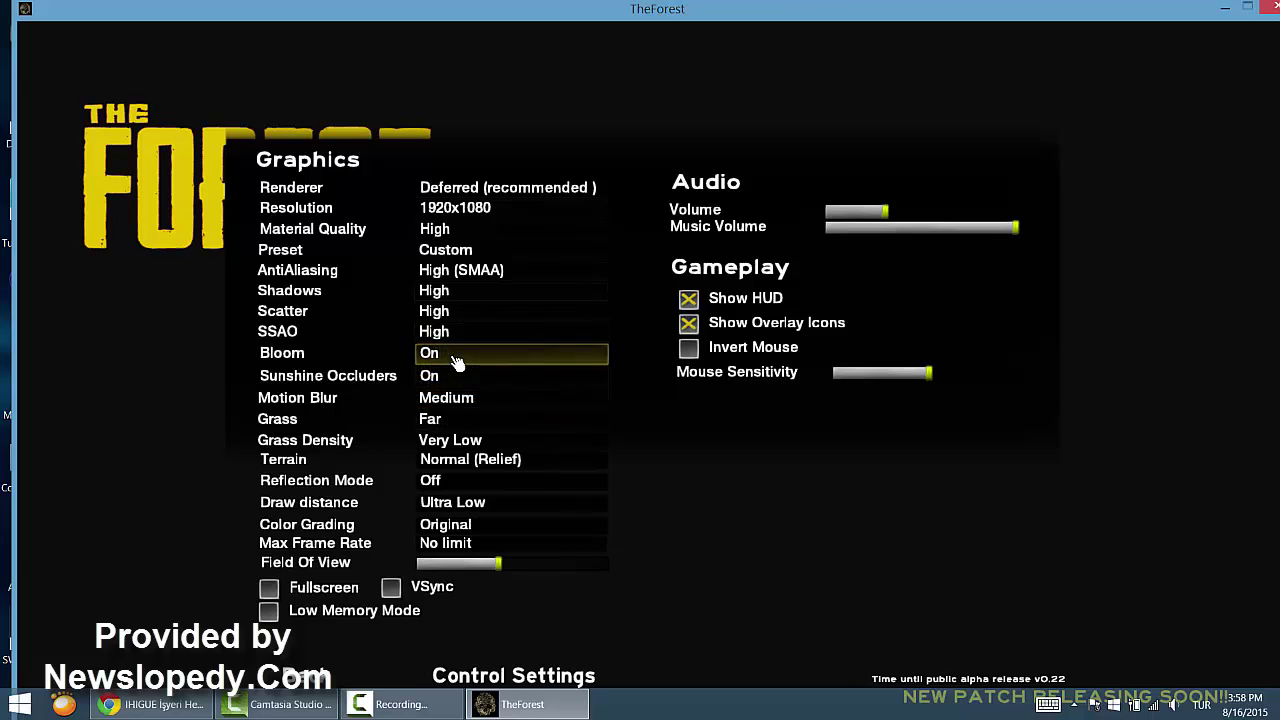
# Set Grass Density Extreme, Terrain High (Parallax Occlusion) and Draw distance Ultra
pyautogui.click(450, 440)
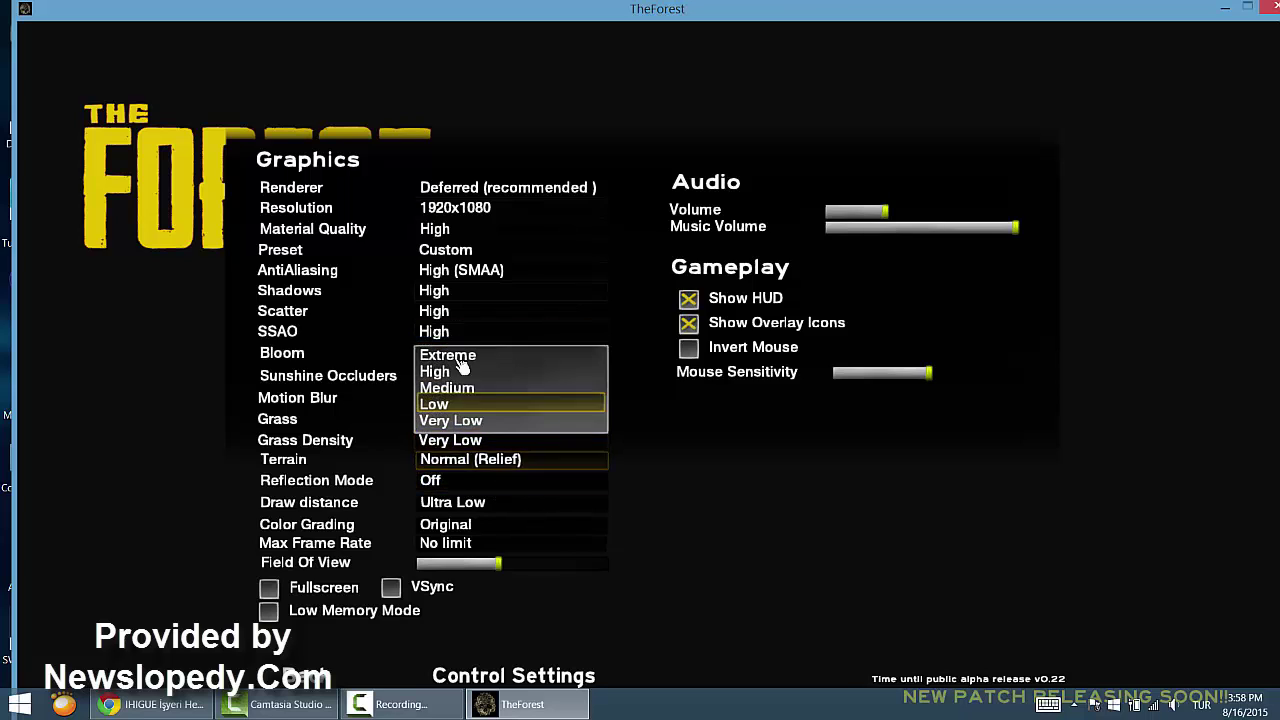
pyautogui.click(460, 360)
pyautogui.click(465, 461)
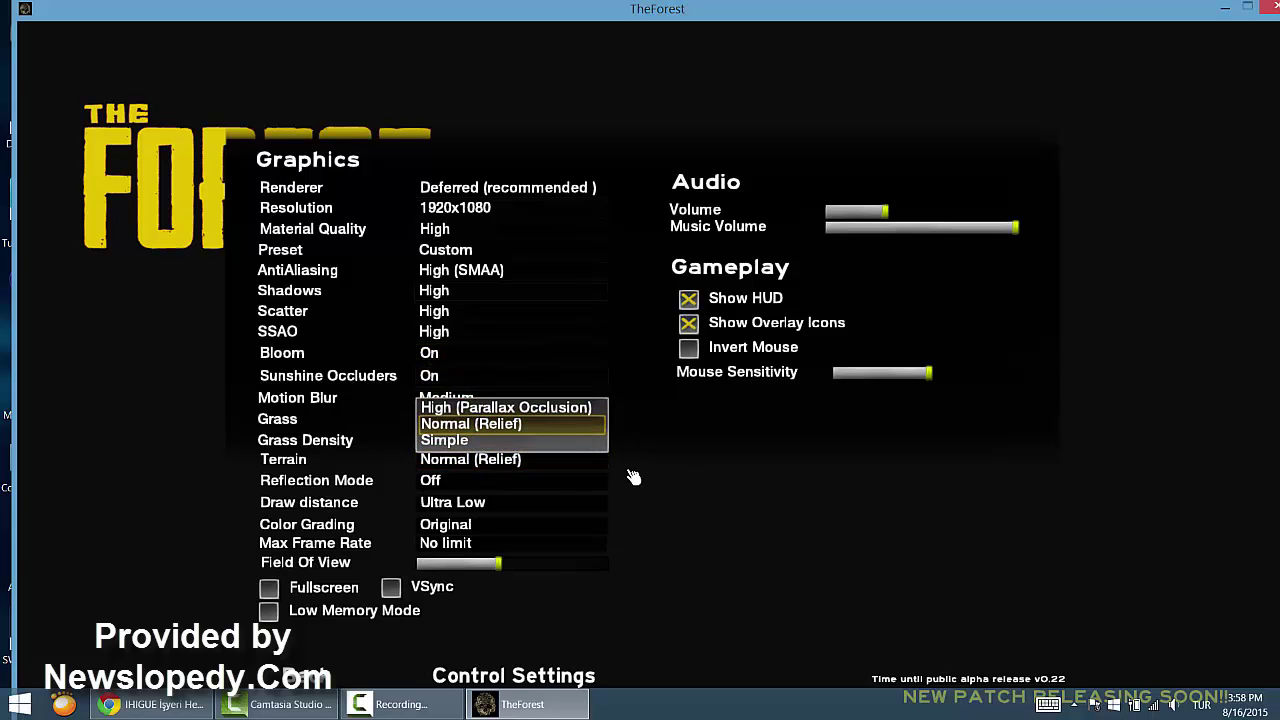
pyautogui.click(527, 408)
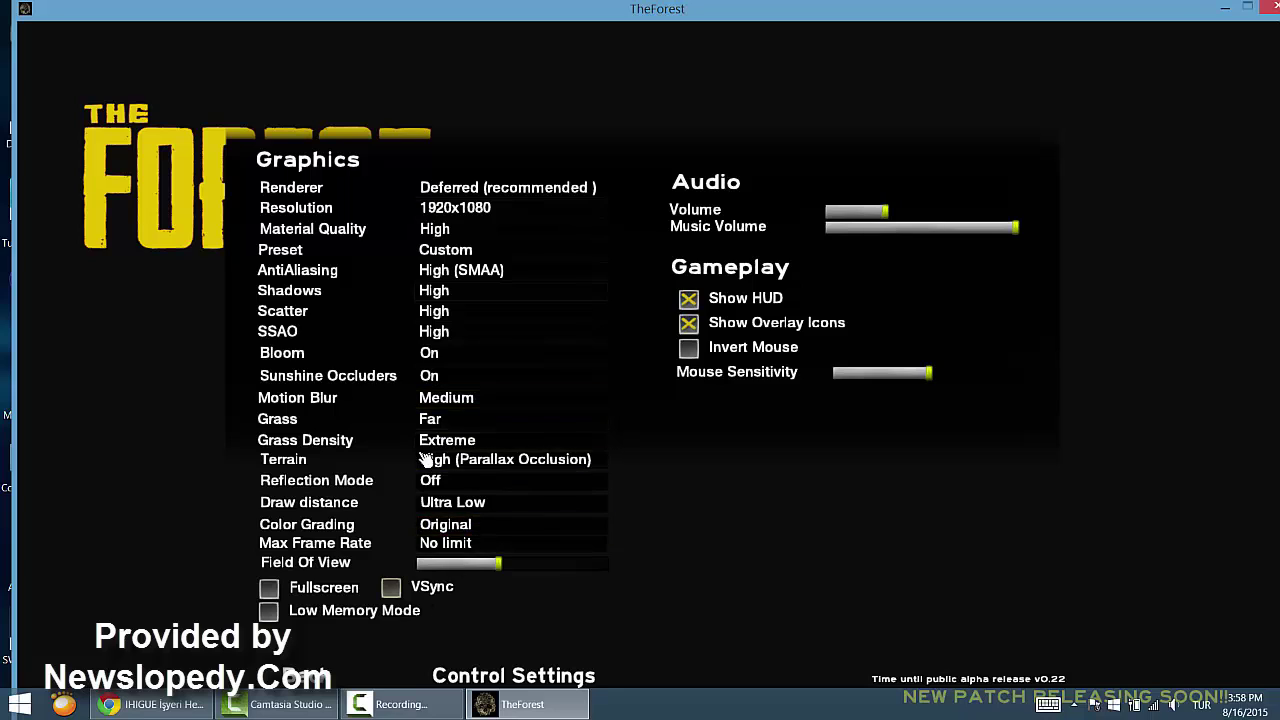
pyautogui.click(458, 502)
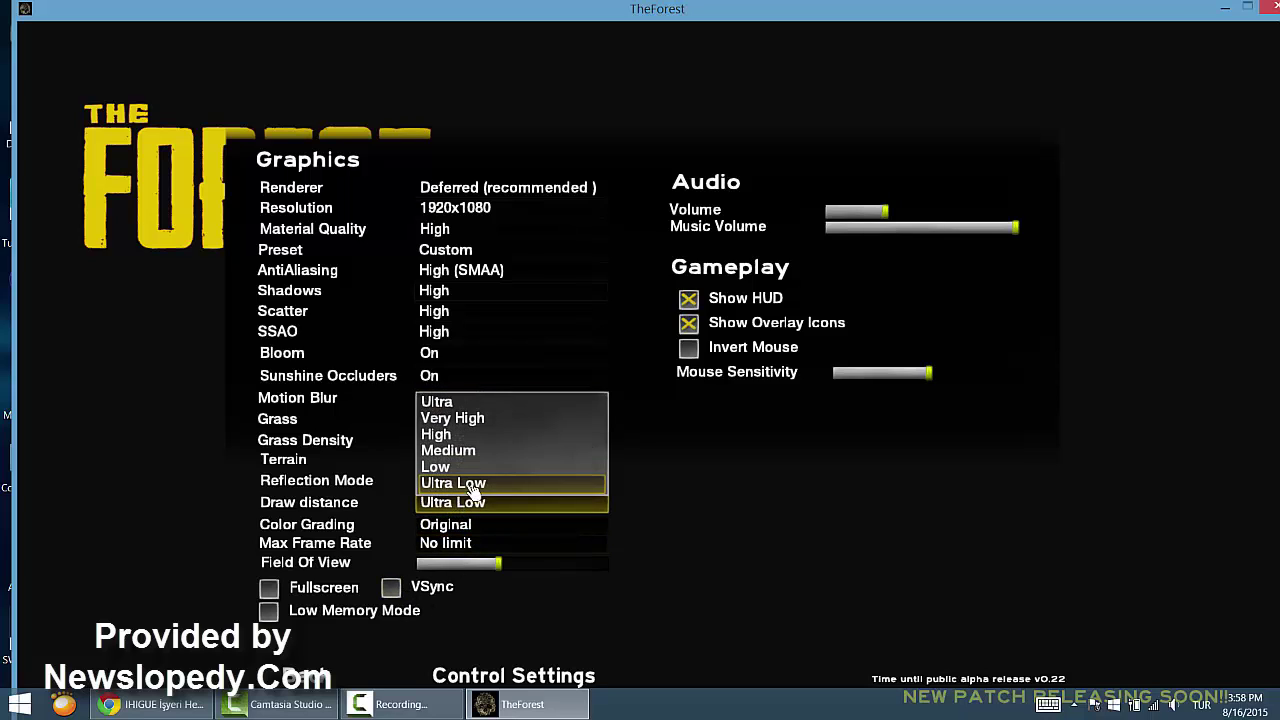
pyautogui.click(480, 404)
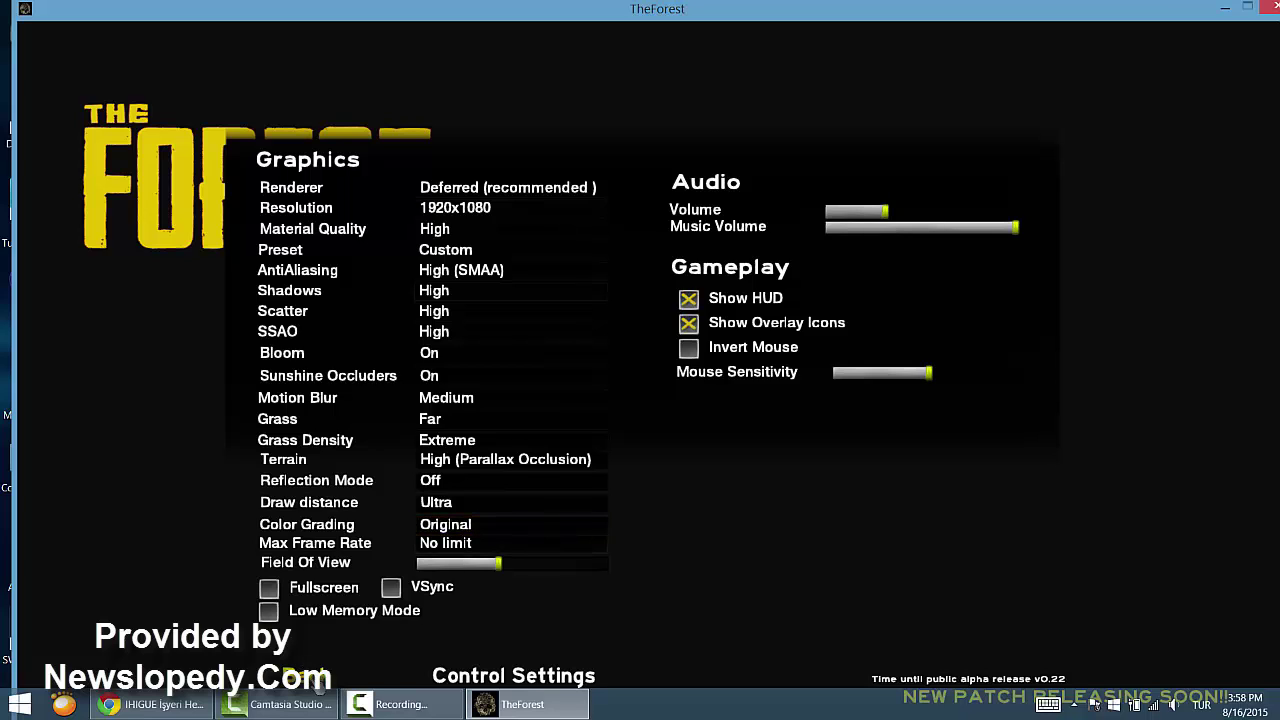
# Leave the options and use Exit To Windows to close the game
pyautogui.click(305, 677)
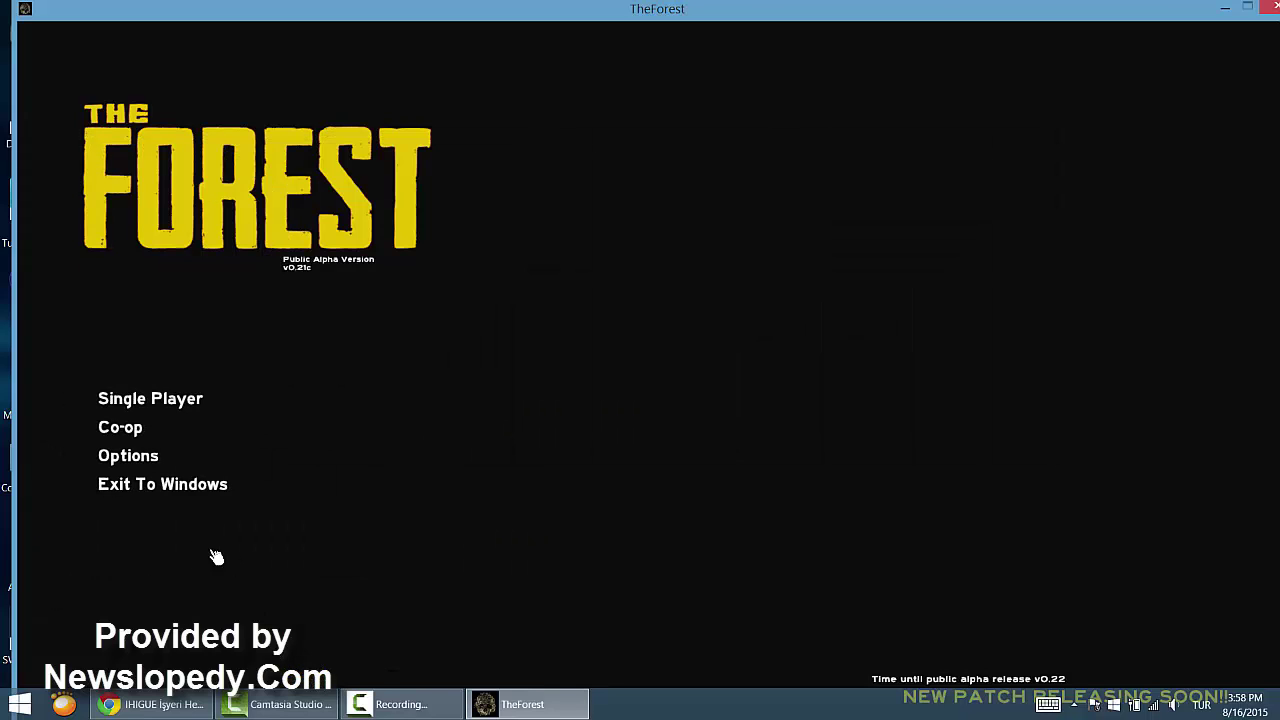
pyautogui.click(168, 499)
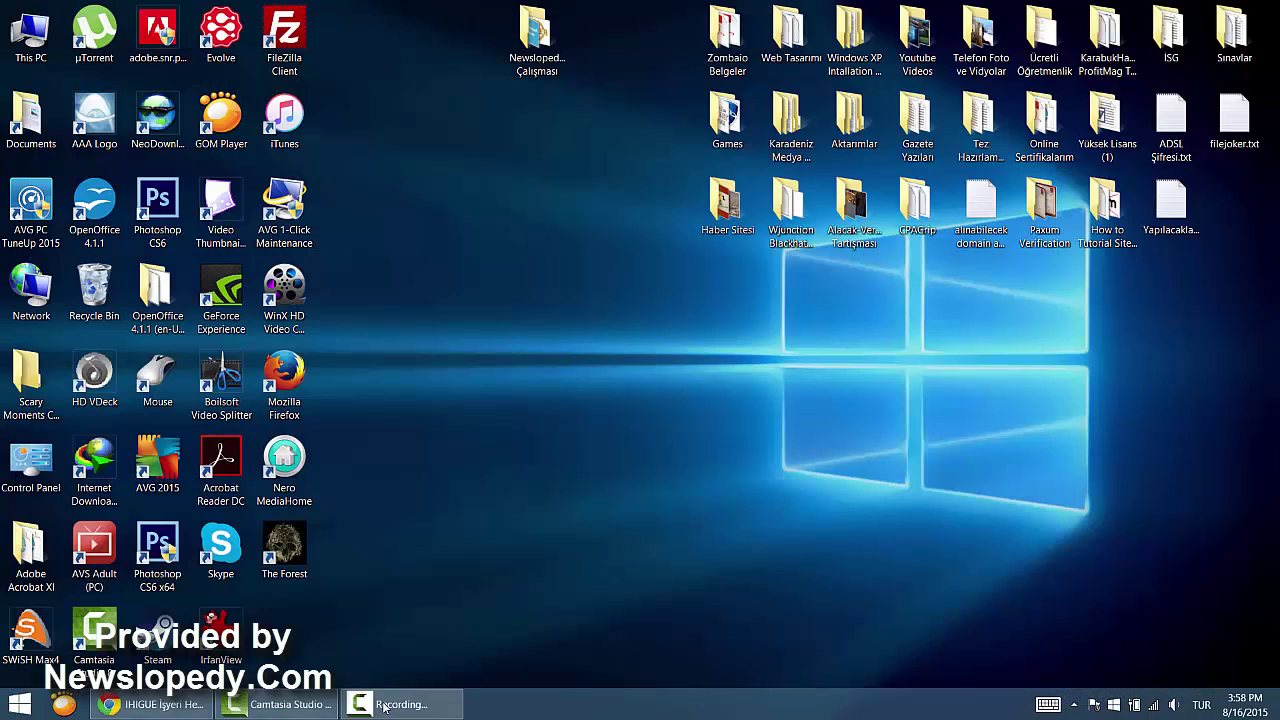